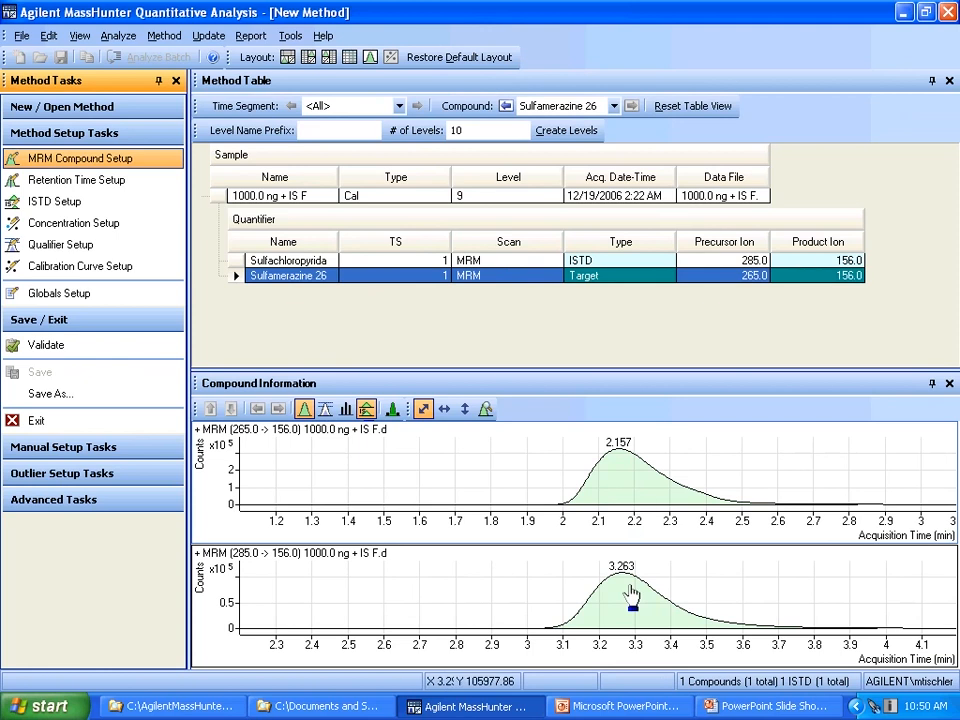
- Show the Compound 2D Setup table and add two new compounds to the method
{"action": "left_click", "coordinate": [90, 499]}
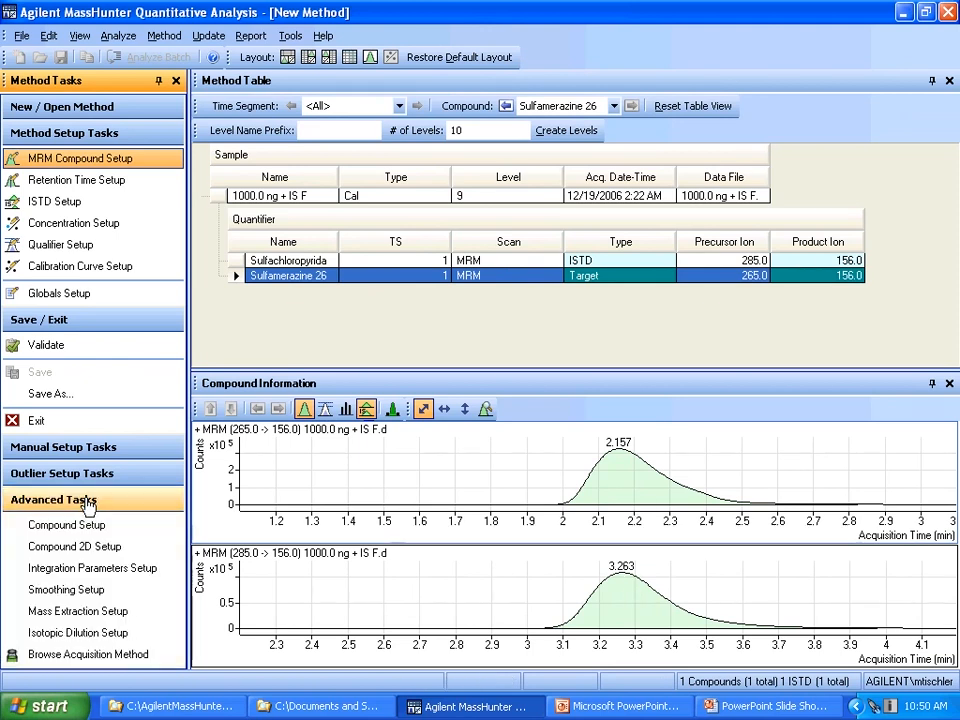
{"action": "left_click", "coordinate": [110, 547]}
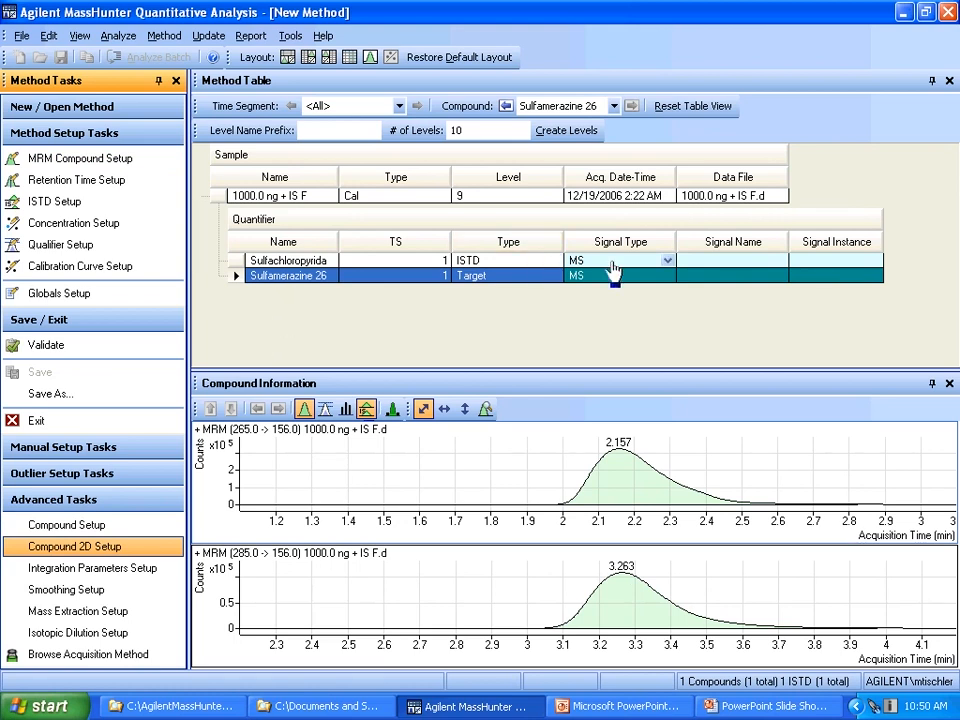
{"action": "left_click", "coordinate": [86, 450]}
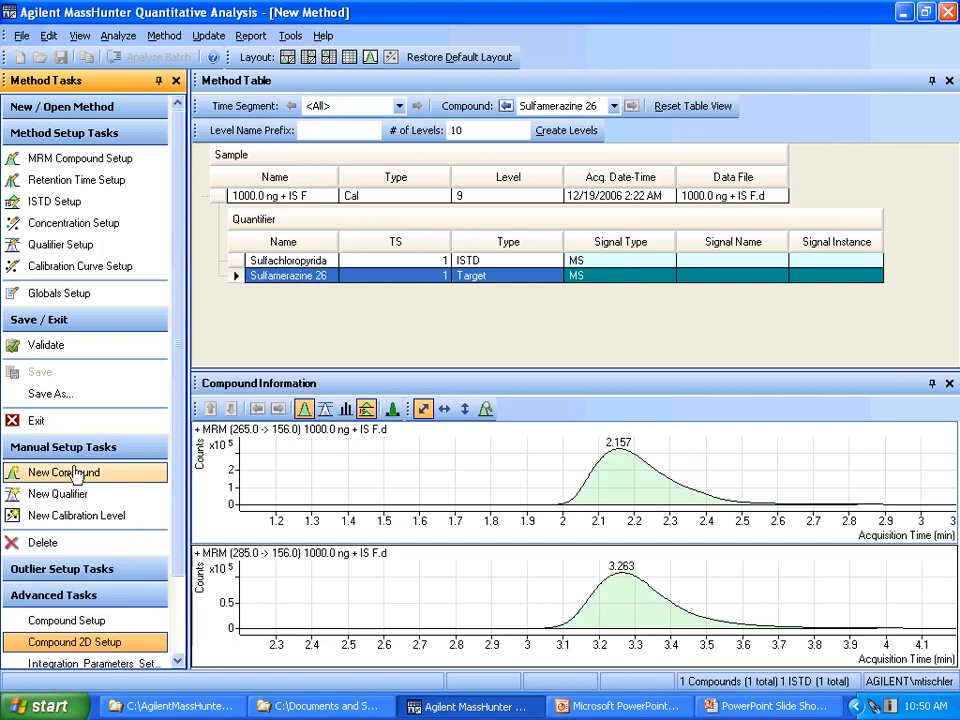
{"action": "left_click", "coordinate": [72, 472]}
{"action": "left_click", "coordinate": [74, 474]}
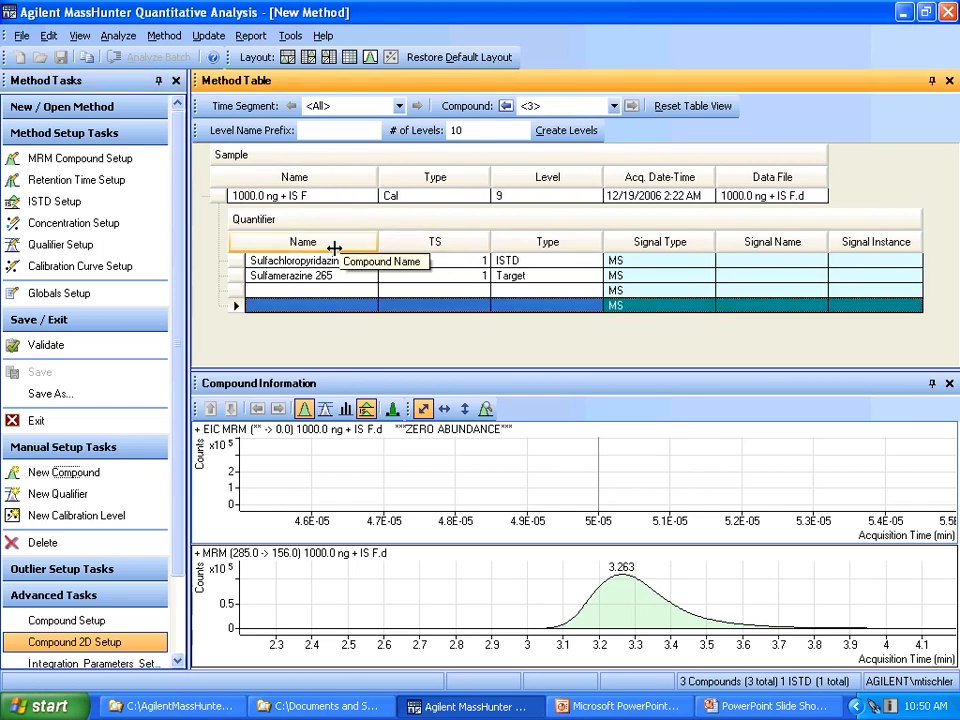
- Fit the compound name column and copy the names Sulfachloropyridazine 285 and Sulfamerazine 265 into the two new compound rows
{"action": "double_click", "coordinate": [337, 244]}
{"action": "left_click", "coordinate": [328, 262]}
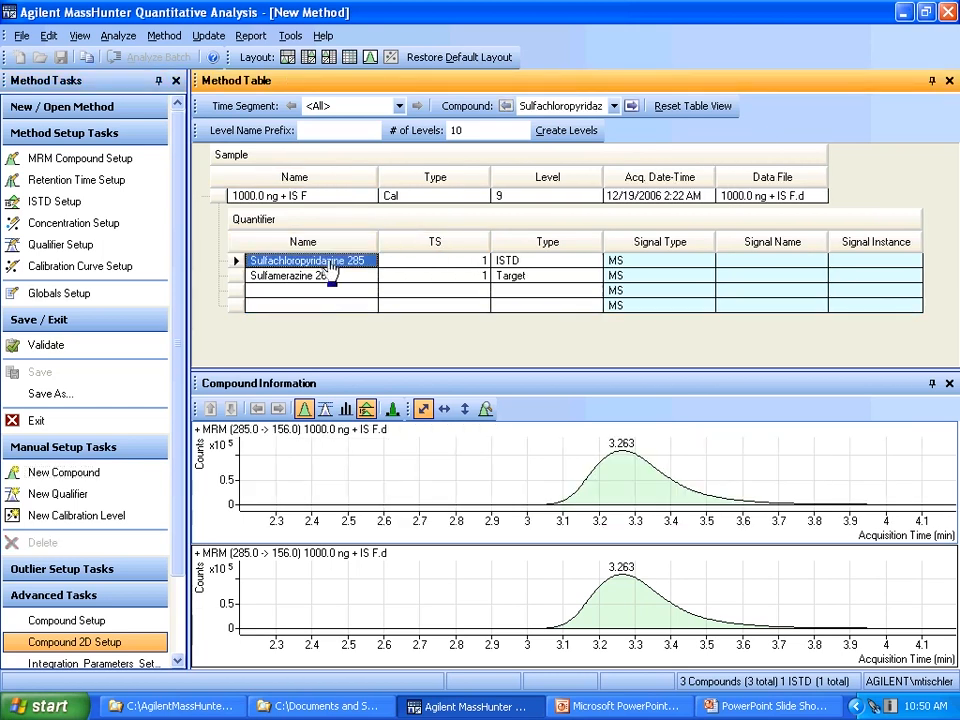
{"action": "left_click", "coordinate": [333, 292]}
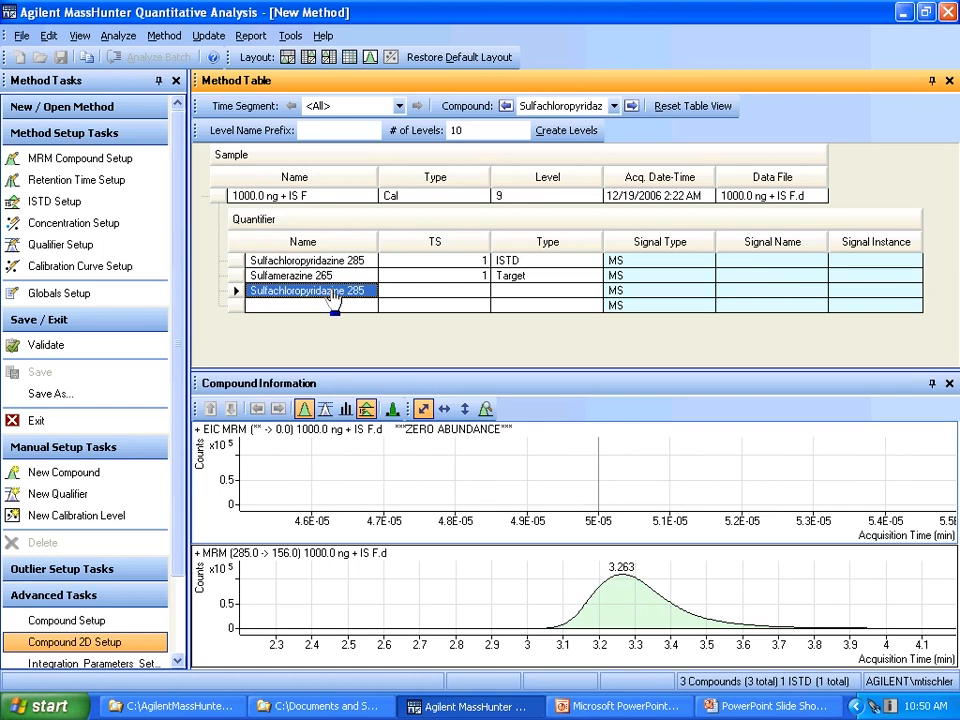
{"action": "key", "text": "Up"}
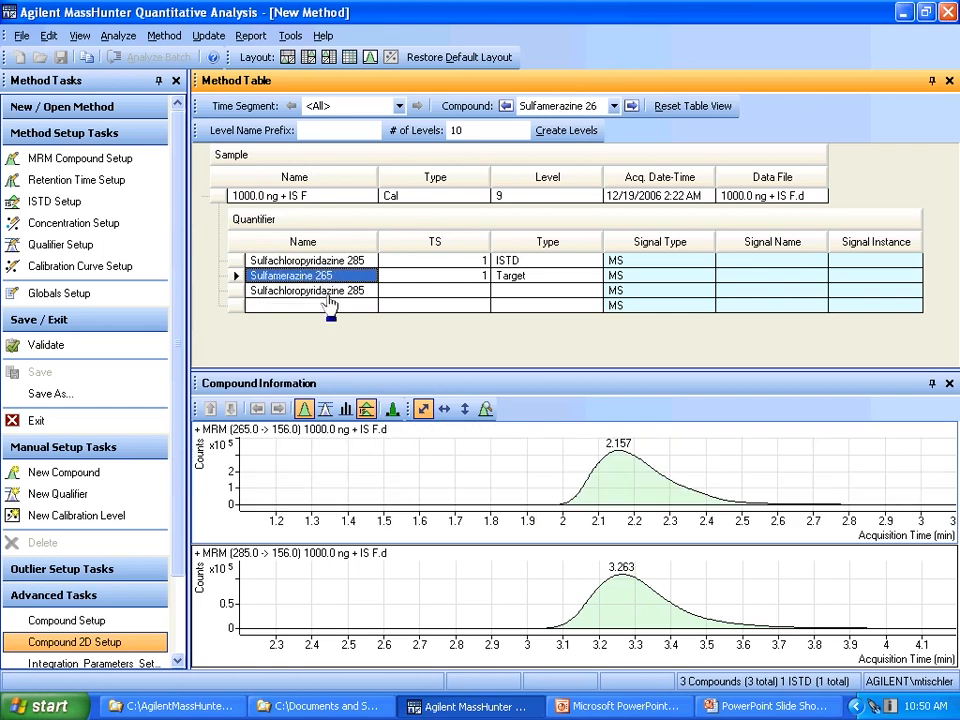
{"action": "left_click", "coordinate": [330, 306]}
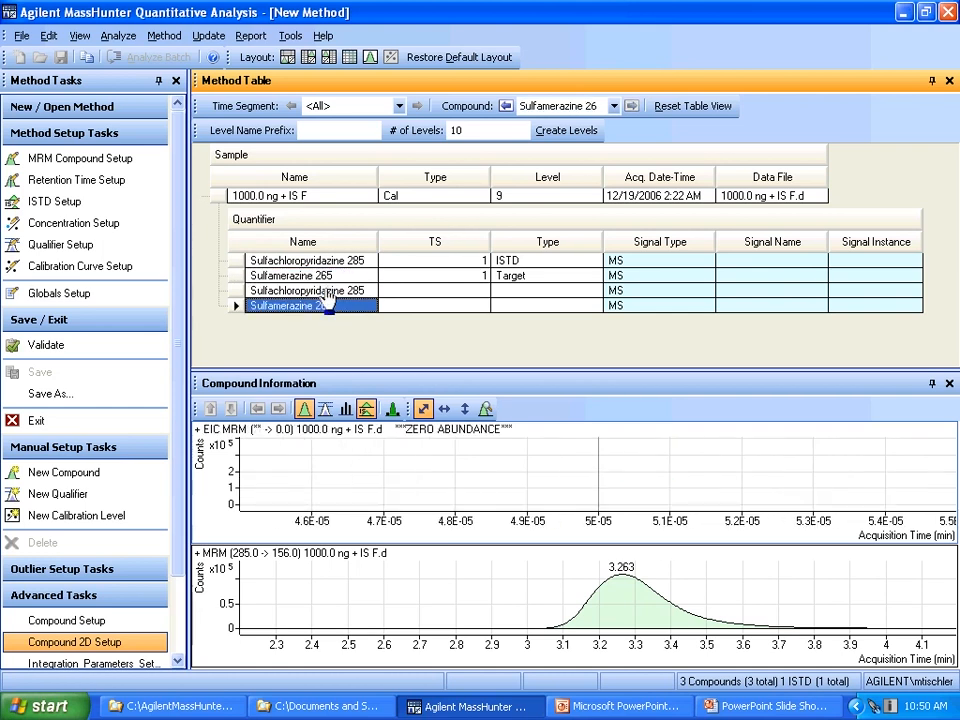
- Rename the two new compounds as Sulfachloropyridazine-UV 285 and Sulfamerazine-UV 265
{"action": "left_click", "coordinate": [325, 292]}
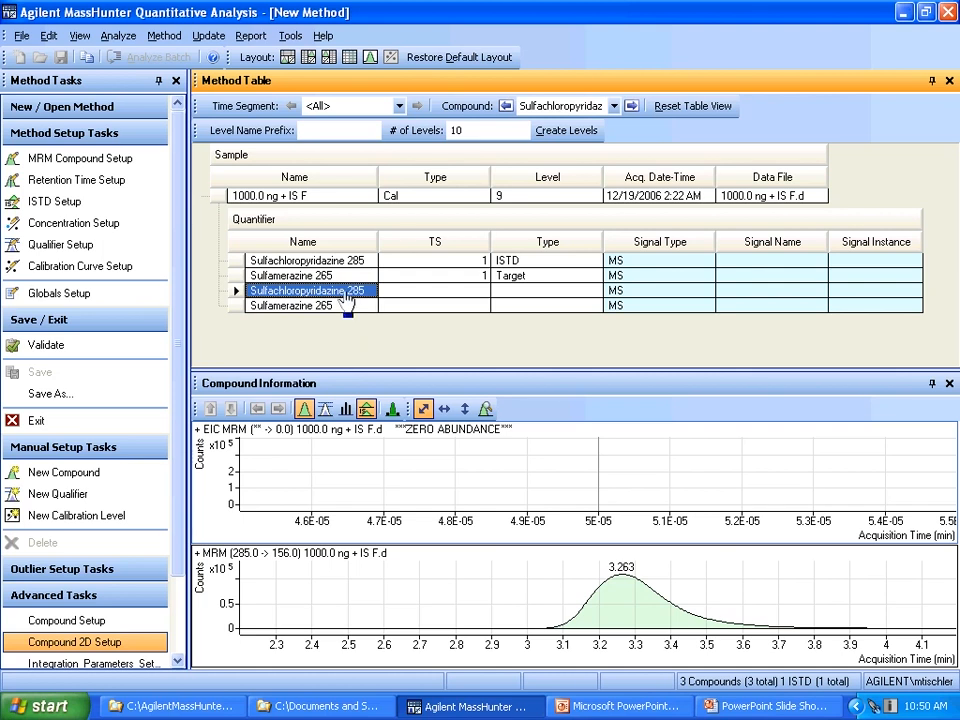
{"action": "left_click", "coordinate": [345, 292]}
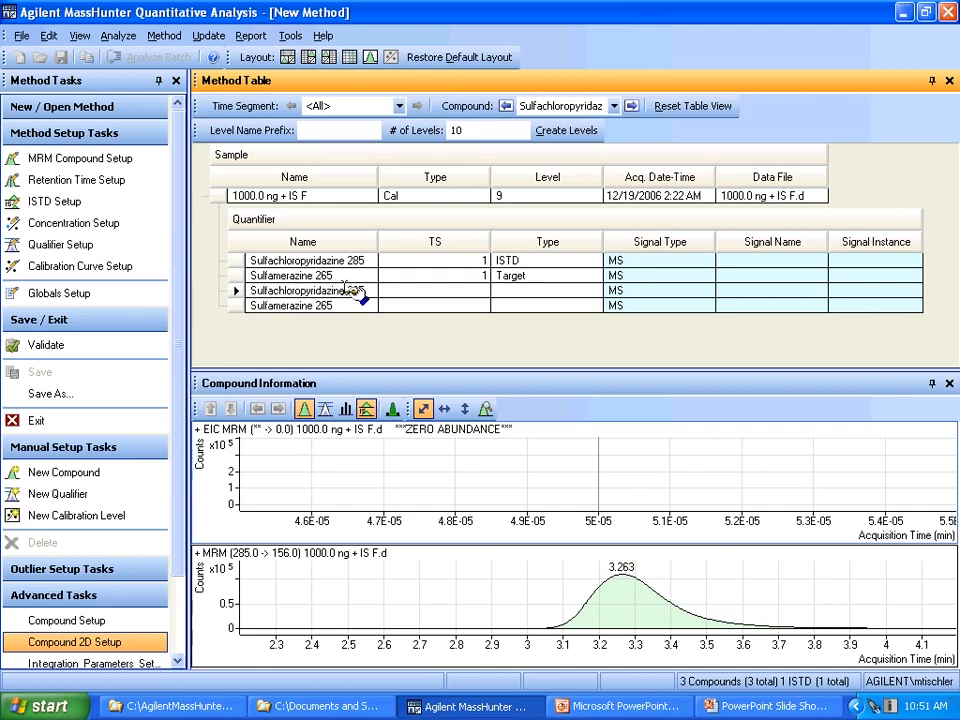
{"action": "type", "text": "-UV"}
{"action": "left_click", "coordinate": [312, 305]}
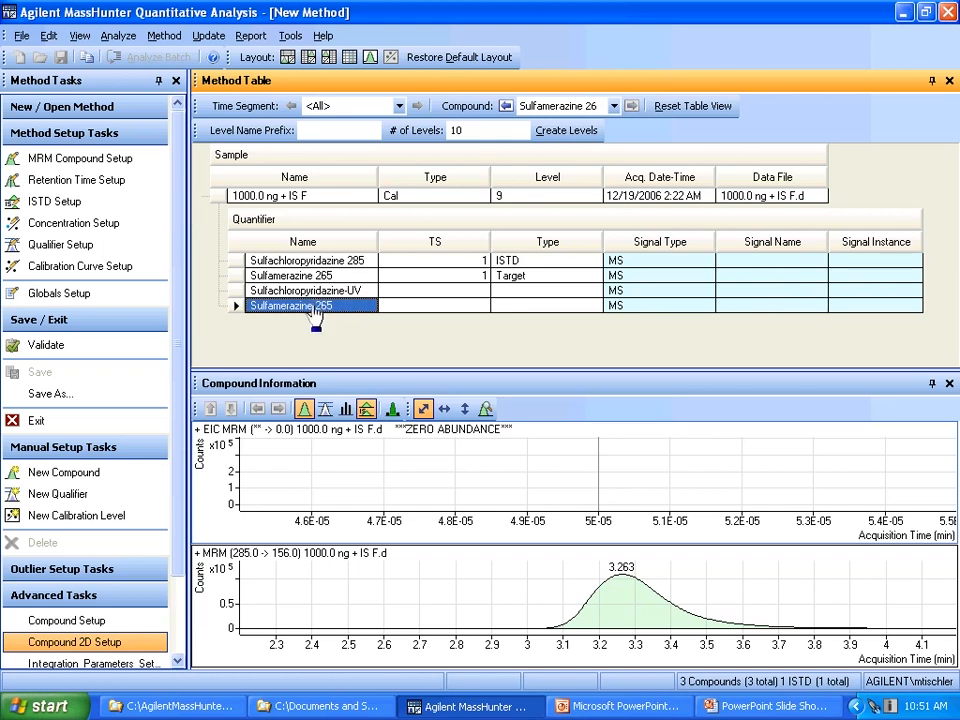
{"action": "left_click", "coordinate": [316, 305]}
{"action": "left_click", "coordinate": [312, 305]}
{"action": "type", "text": "-UV"}
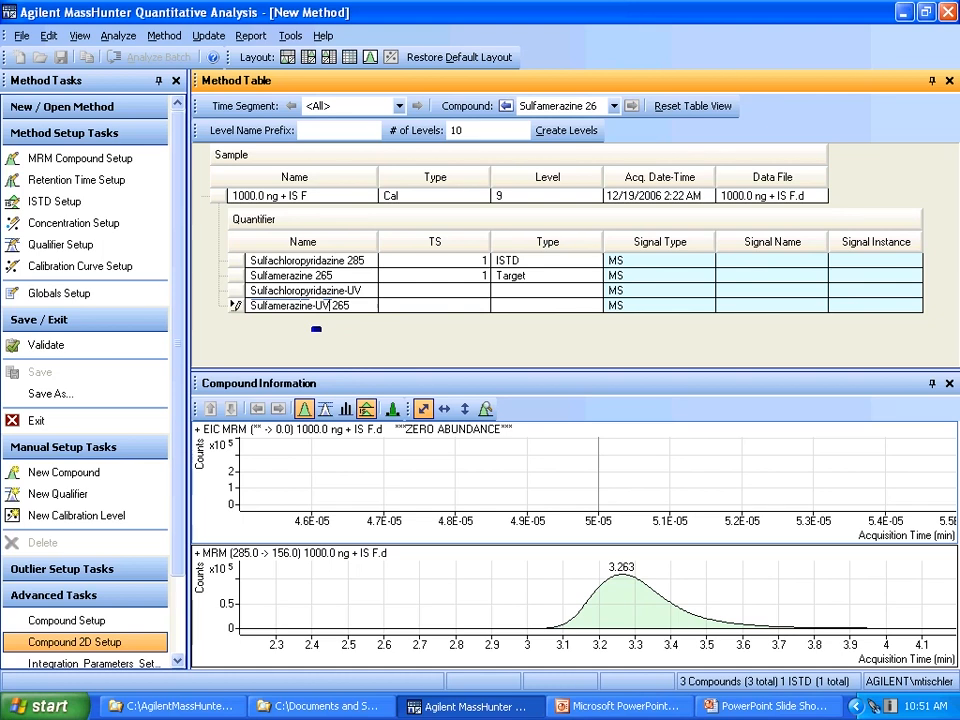
- Set the time segment to 1 for both UV compounds
{"action": "left_click", "coordinate": [420, 290]}
{"action": "type", "text": "1"}
{"action": "left_click", "coordinate": [424, 306]}
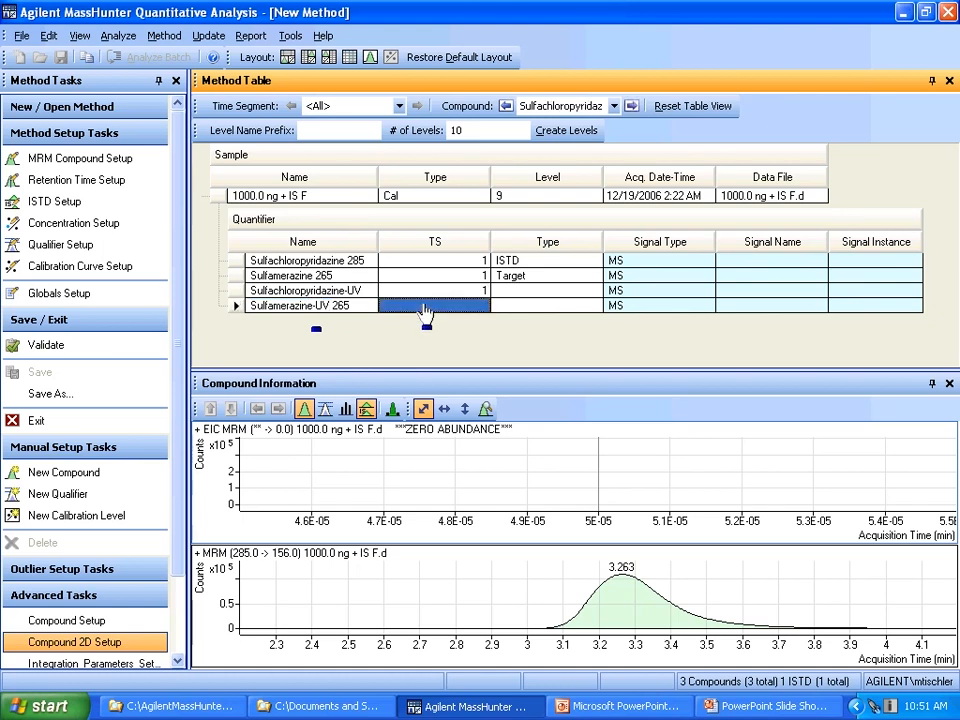
{"action": "type", "text": "1"}
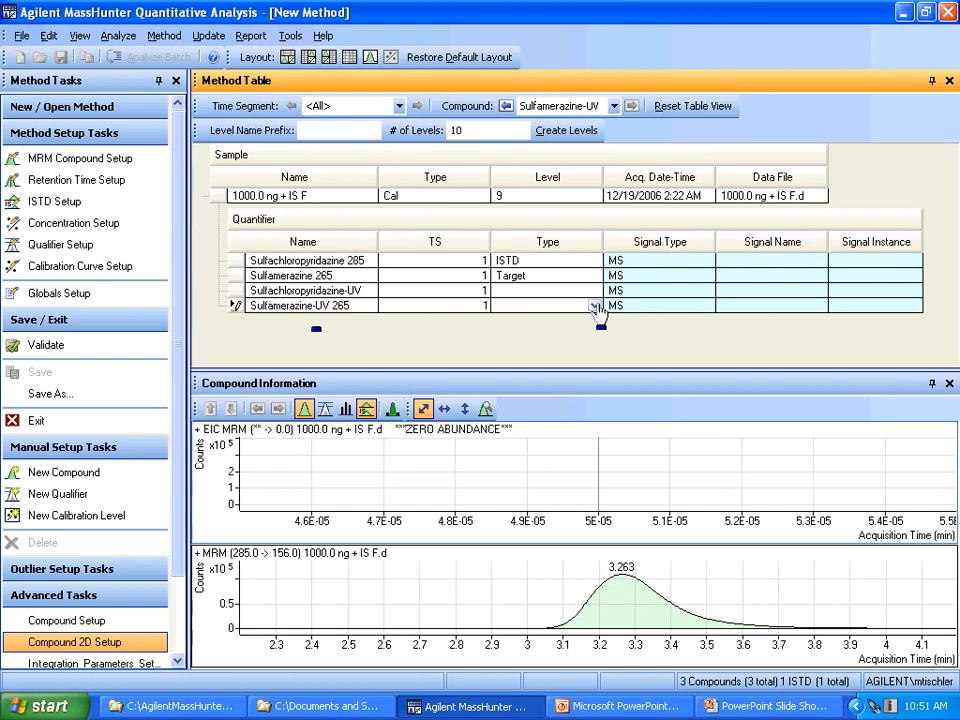
- Set the compound type to Target for Sulfamerazine-UV 265 and ISTD for Sulfachloropyridazine-UV 285
{"action": "left_click", "coordinate": [594, 306]}
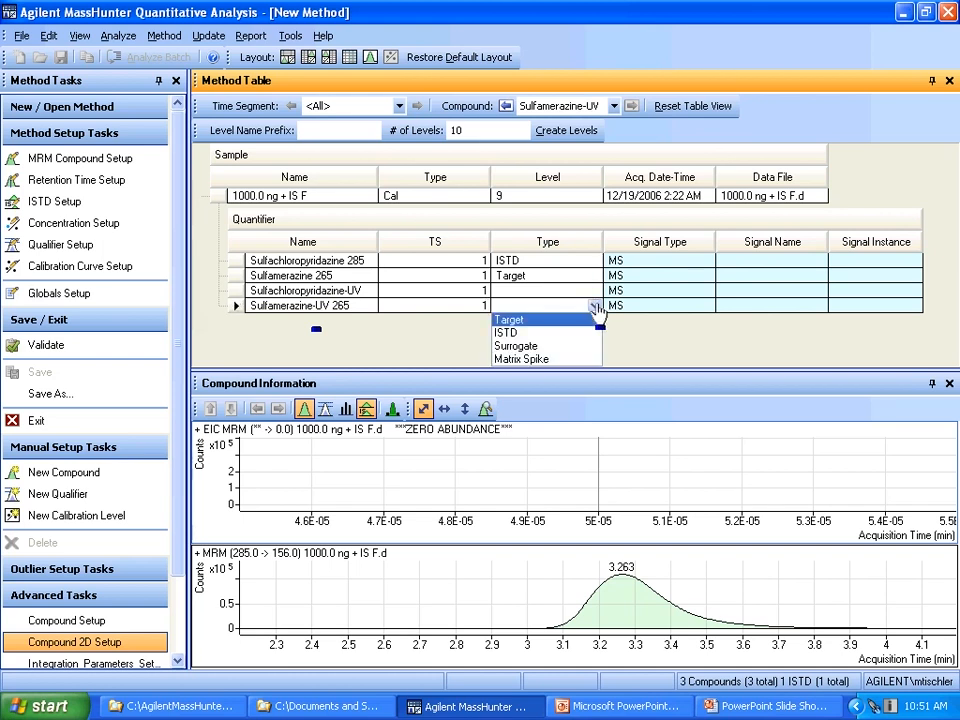
{"action": "left_click", "coordinate": [590, 320]}
{"action": "left_click", "coordinate": [594, 291]}
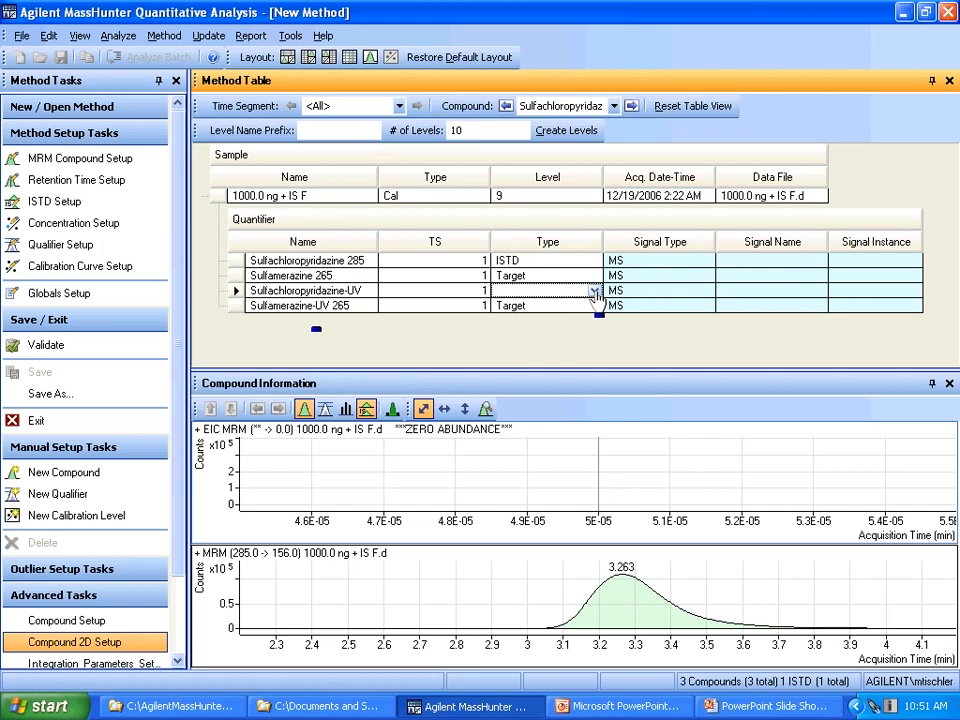
{"action": "left_click", "coordinate": [590, 293]}
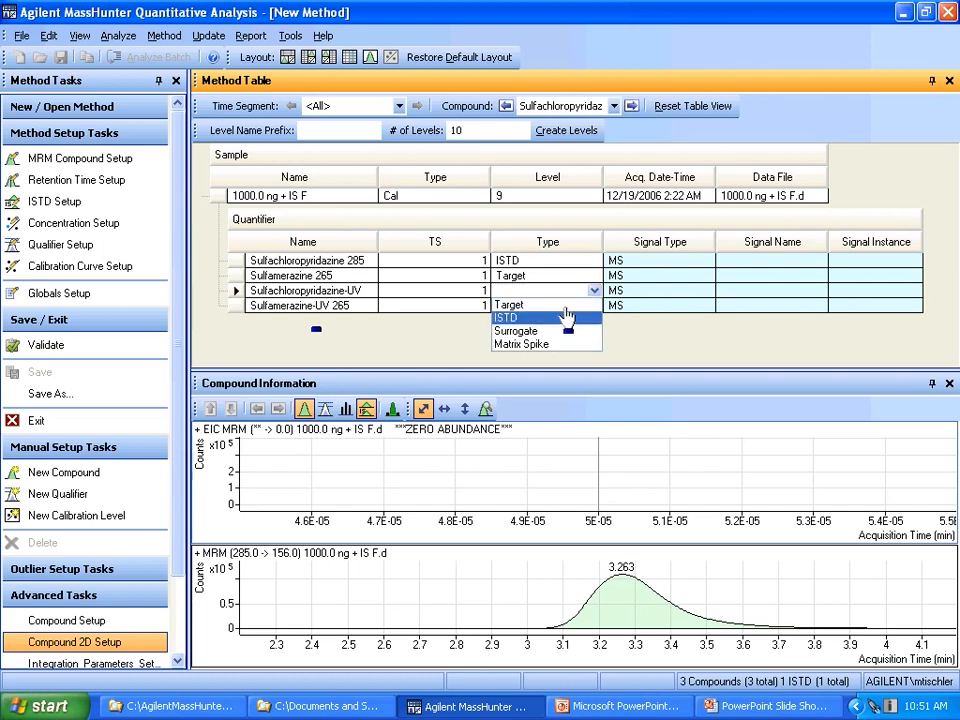
{"action": "left_click", "coordinate": [567, 320]}
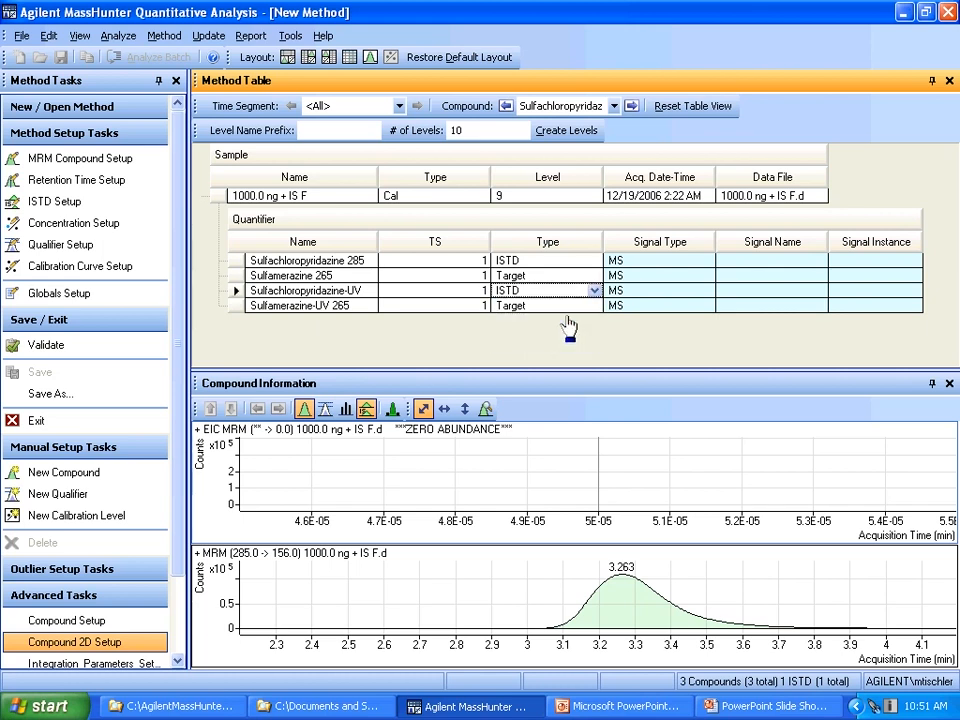
- Set the signal type of both UV compounds to VWD
{"action": "left_click", "coordinate": [705, 294]}
{"action": "left_click", "coordinate": [706, 291]}
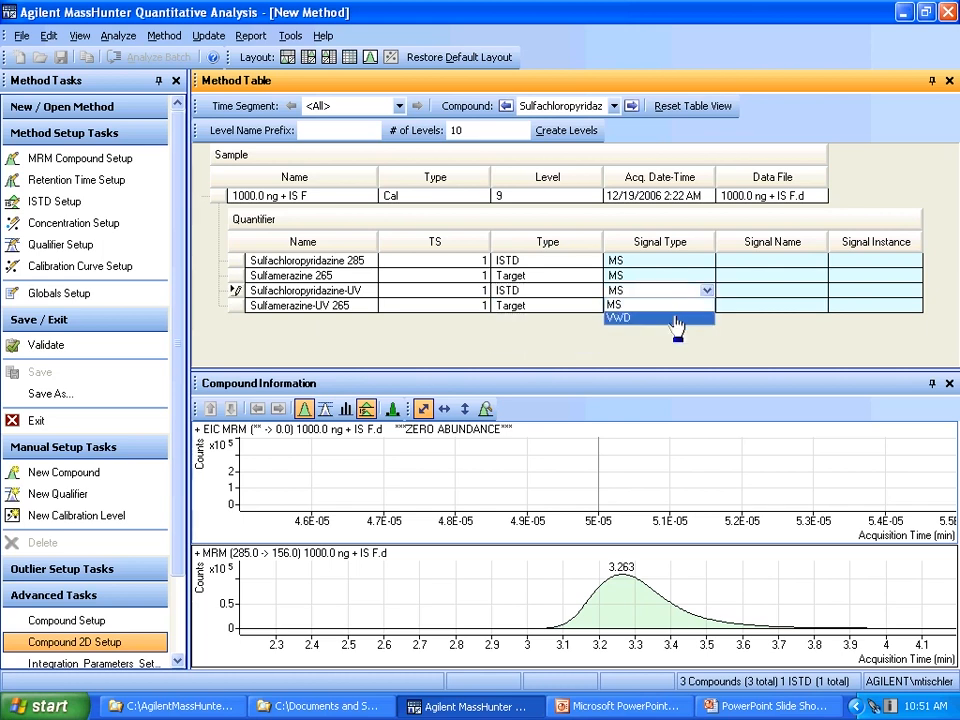
{"action": "left_click", "coordinate": [677, 320]}
{"action": "left_click", "coordinate": [705, 305]}
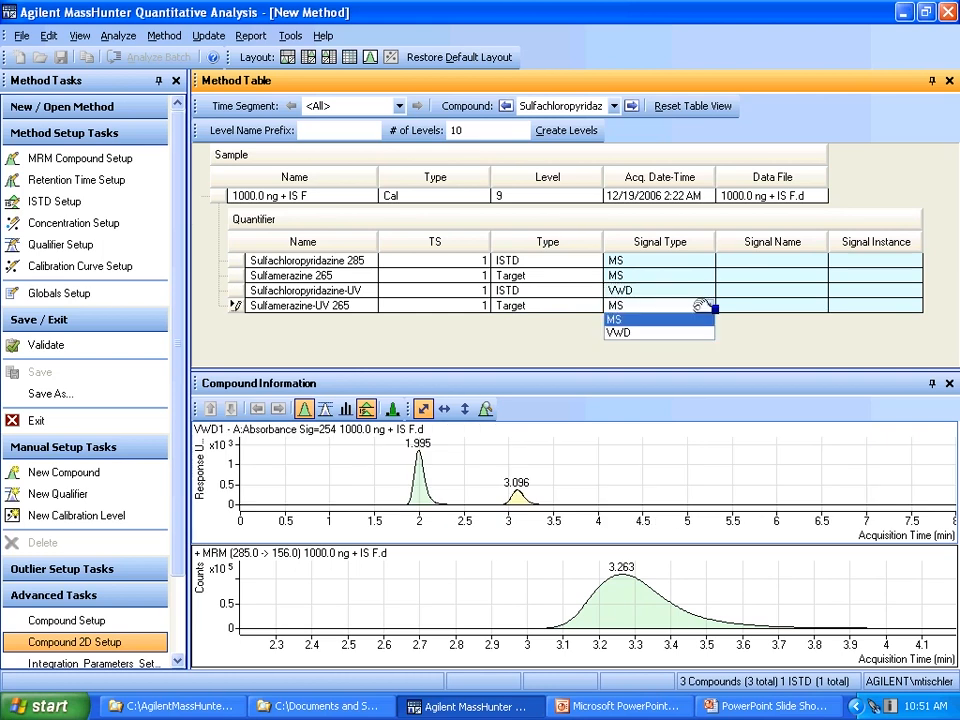
{"action": "left_click", "coordinate": [676, 331]}
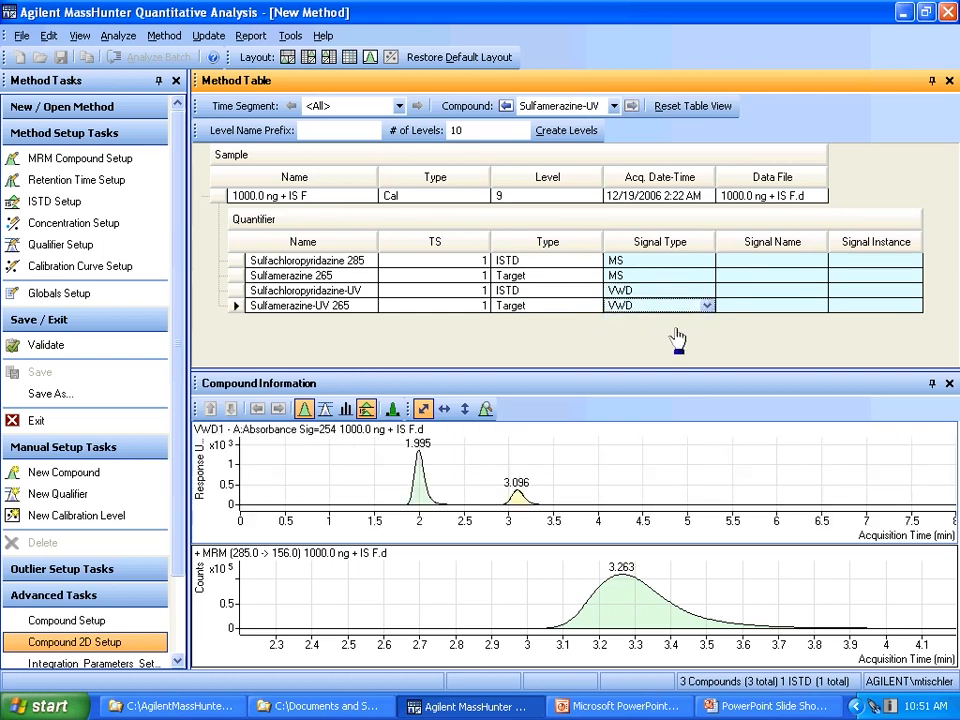
- In Retention Time Setup, copy the MS compounds' RT values to their UV counterparts: 3.200 for Sulfachloropyridazine-UV 285 and 2.100 for Sulfamerazine-UV 265
{"action": "left_click", "coordinate": [83, 192]}
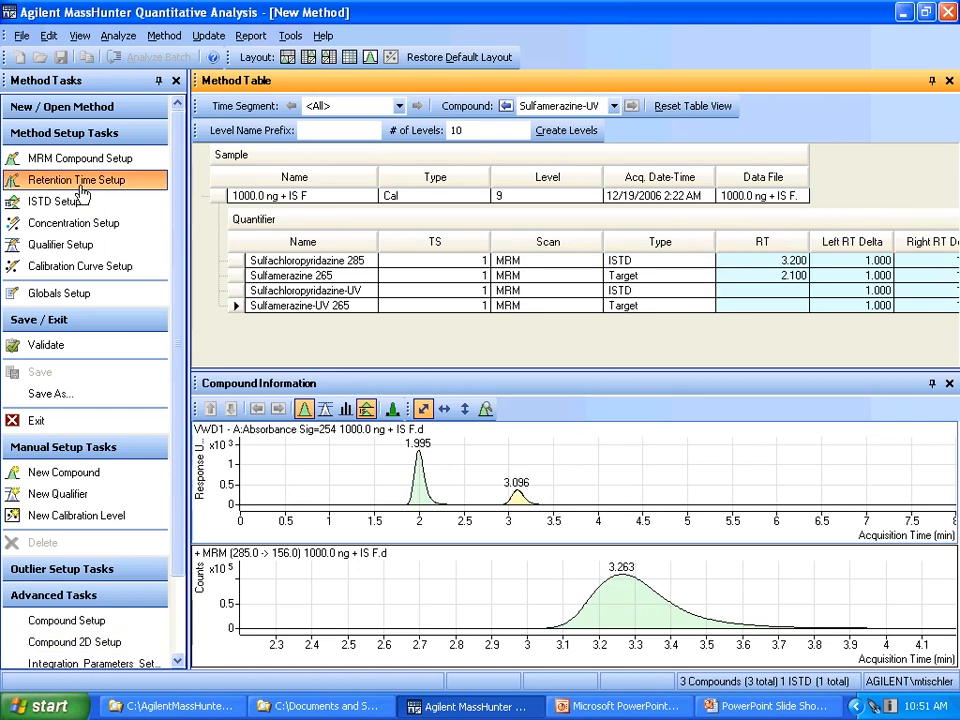
{"action": "left_click", "coordinate": [776, 262]}
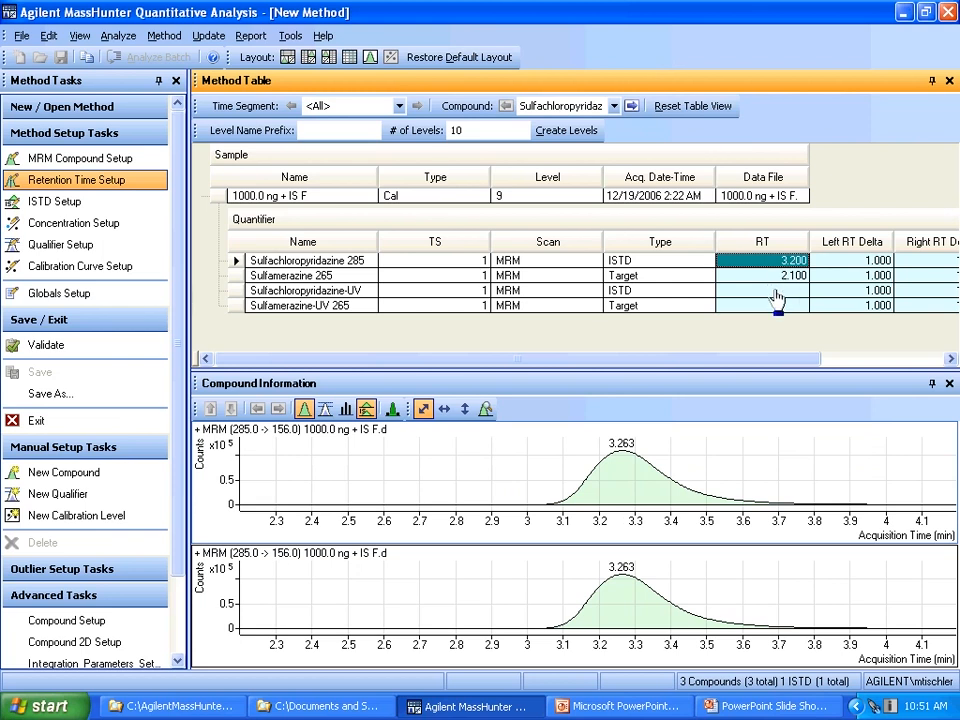
{"action": "left_click", "coordinate": [776, 298]}
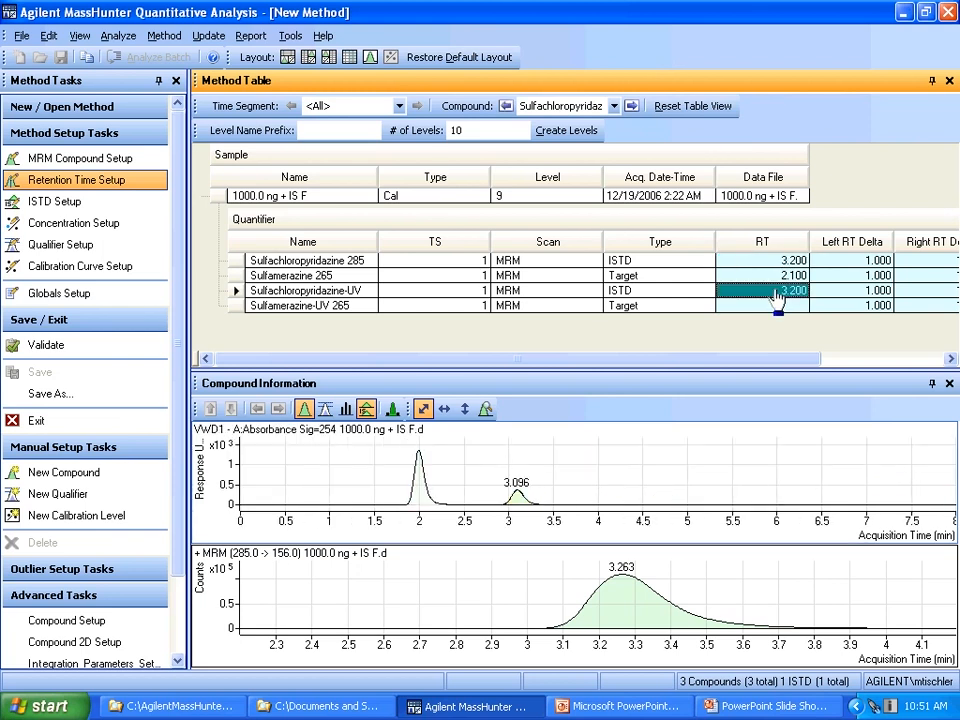
{"action": "type", "text": "3.200"}
{"action": "left_click", "coordinate": [774, 279]}
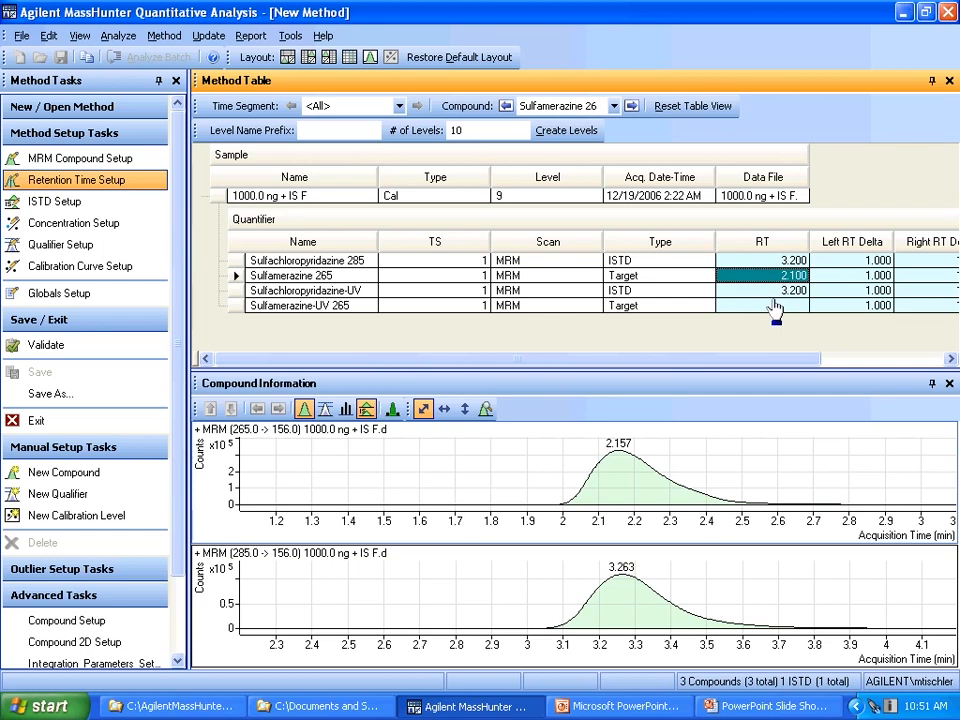
{"action": "left_click", "coordinate": [775, 305]}
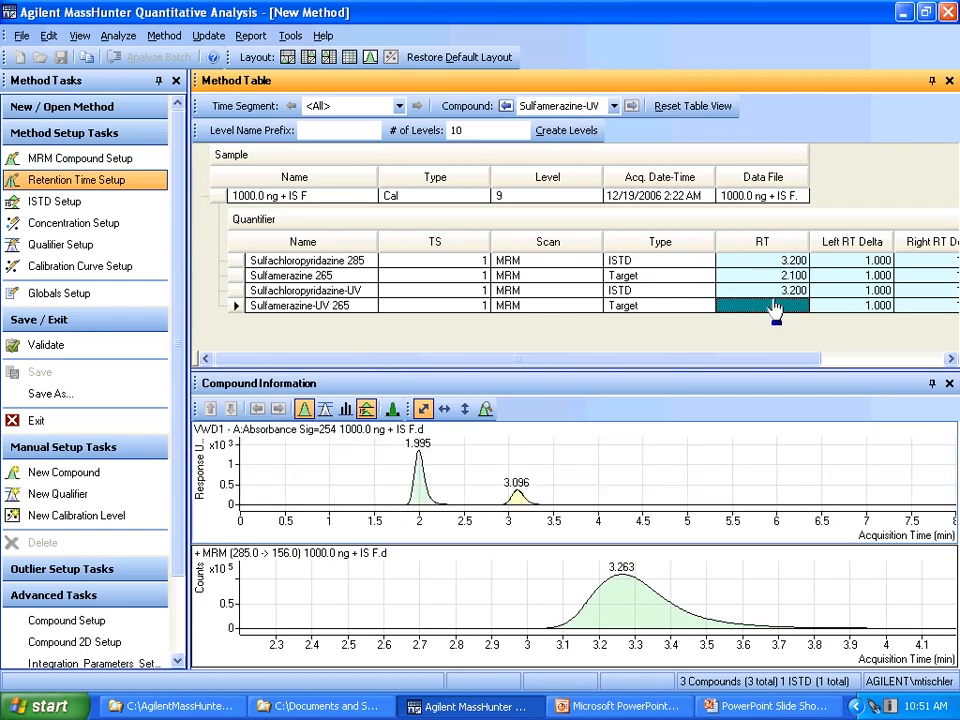
{"action": "key", "text": "ctrl+v"}
- In ISTD Setup, flag Sulfachloropyridazine-UV 285 as an internal standard with a concentration of 400
{"action": "left_click", "coordinate": [75, 205]}
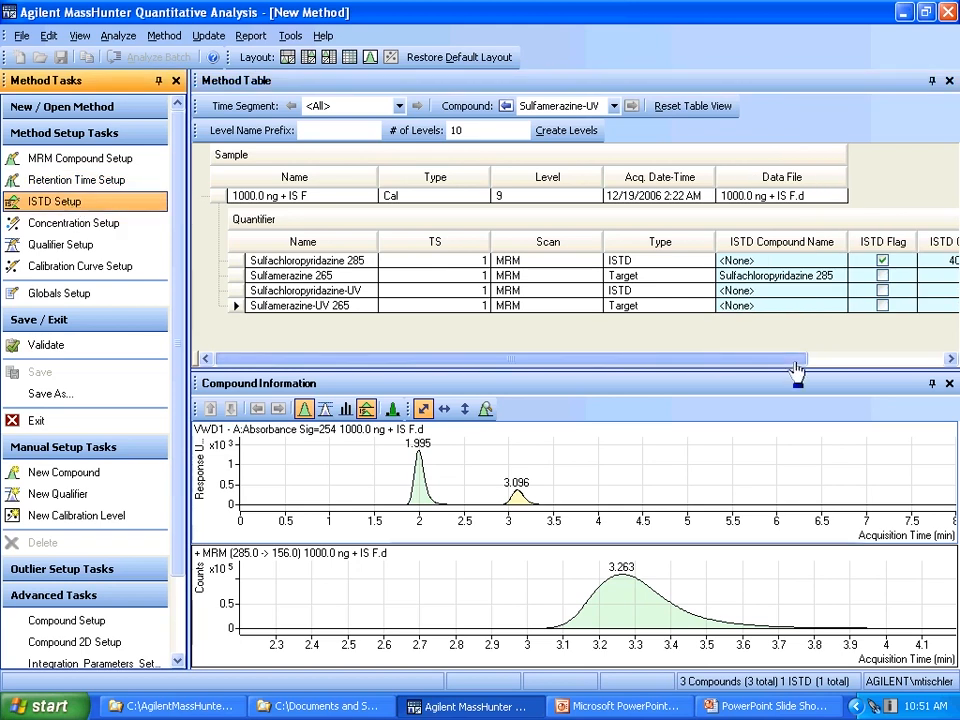
{"action": "left_click_drag", "start_coordinate": [797, 362], "coordinate": [838, 364]}
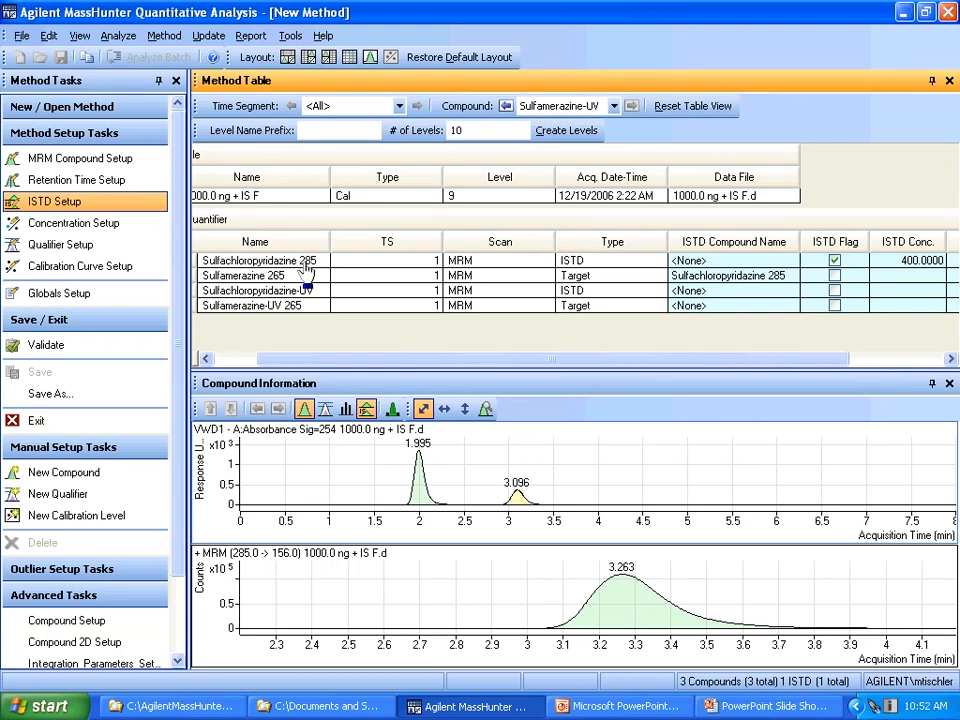
{"action": "double_click", "coordinate": [330, 242]}
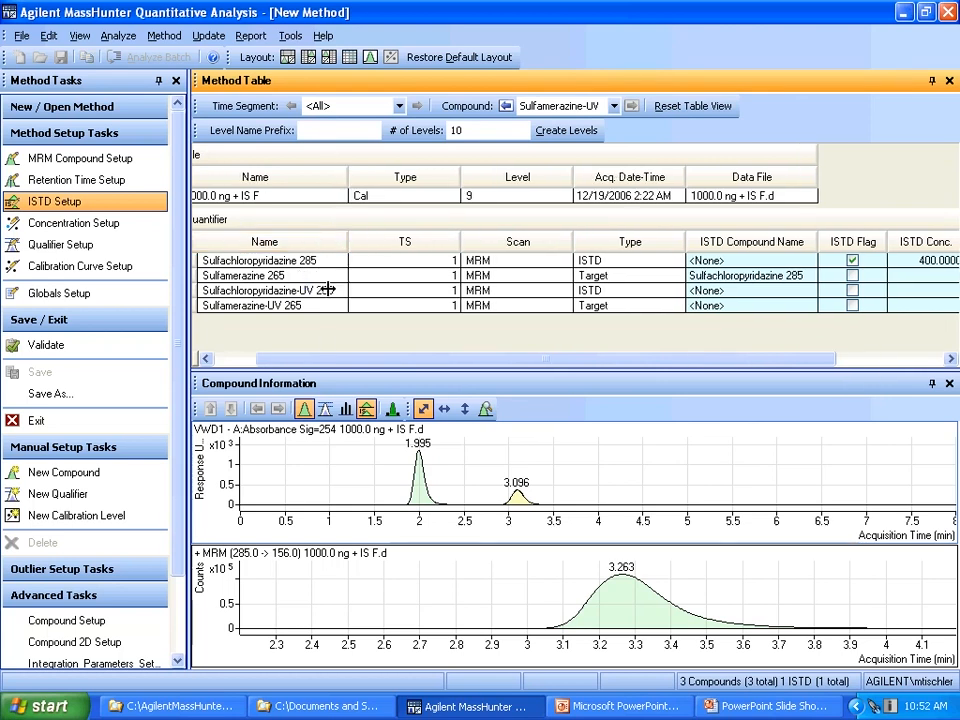
{"action": "left_click", "coordinate": [852, 290]}
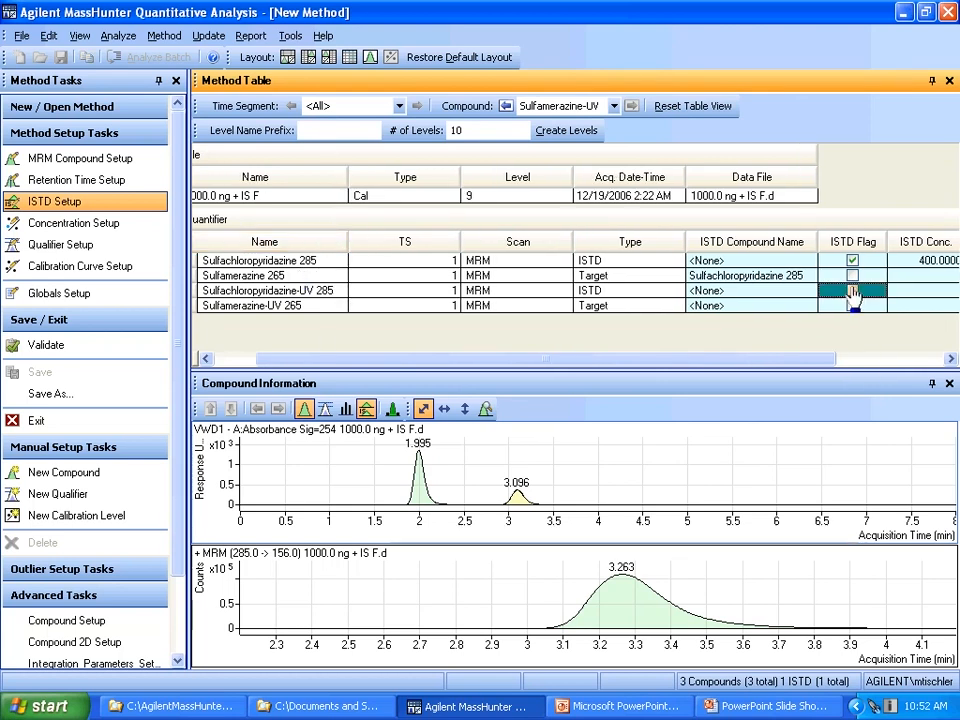
{"action": "left_click", "coordinate": [929, 293]}
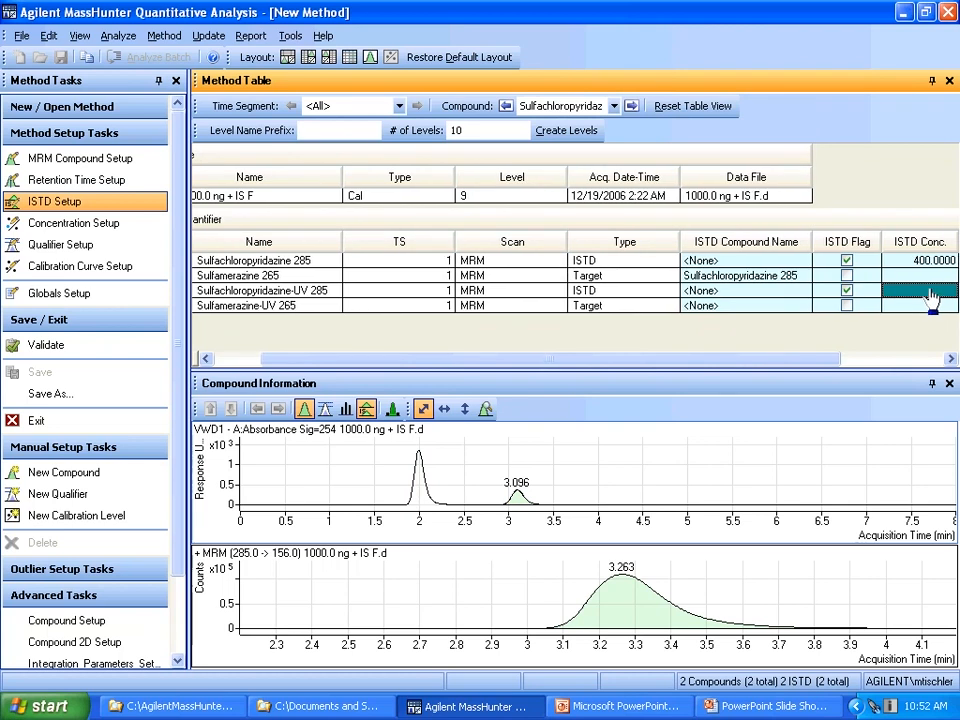
{"action": "type", "text": "4"}
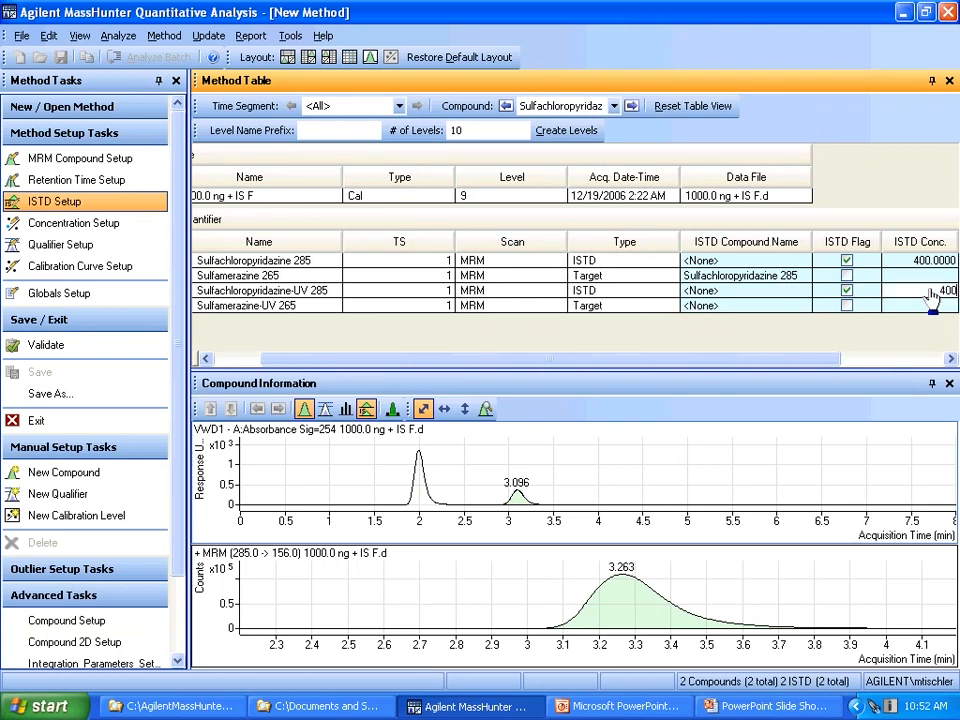
{"action": "type", "text": "00"}
- Assign Sulfachloropyridazine-UV 285 as the ISTD compound for Sulfamerazine-UV 265
{"action": "left_click", "coordinate": [921, 307]}
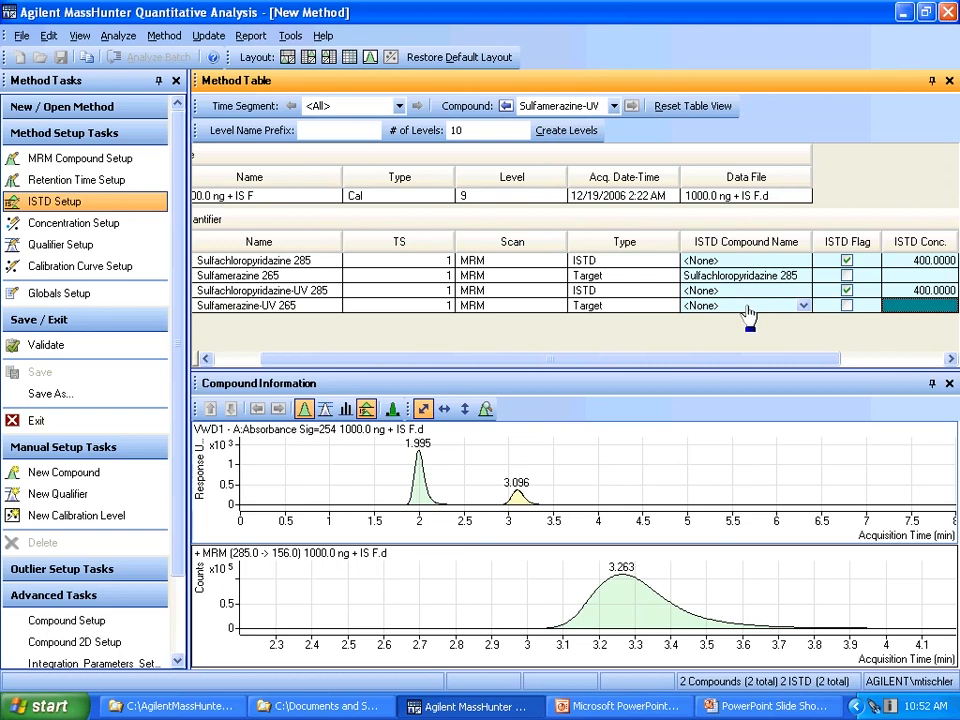
{"action": "left_click", "coordinate": [803, 306]}
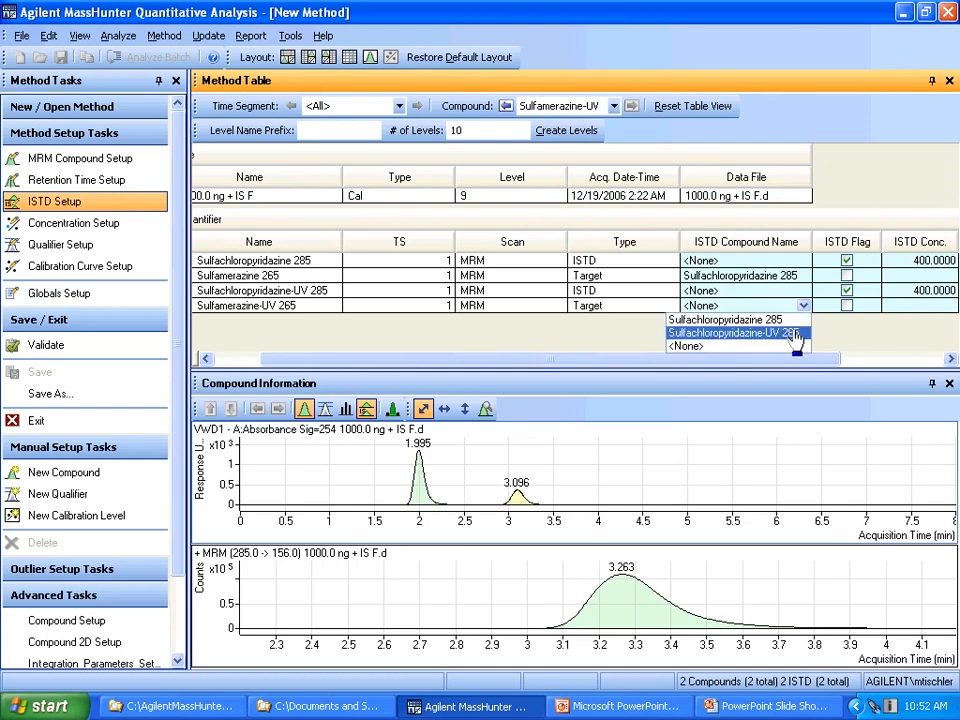
{"action": "left_click", "coordinate": [795, 333]}
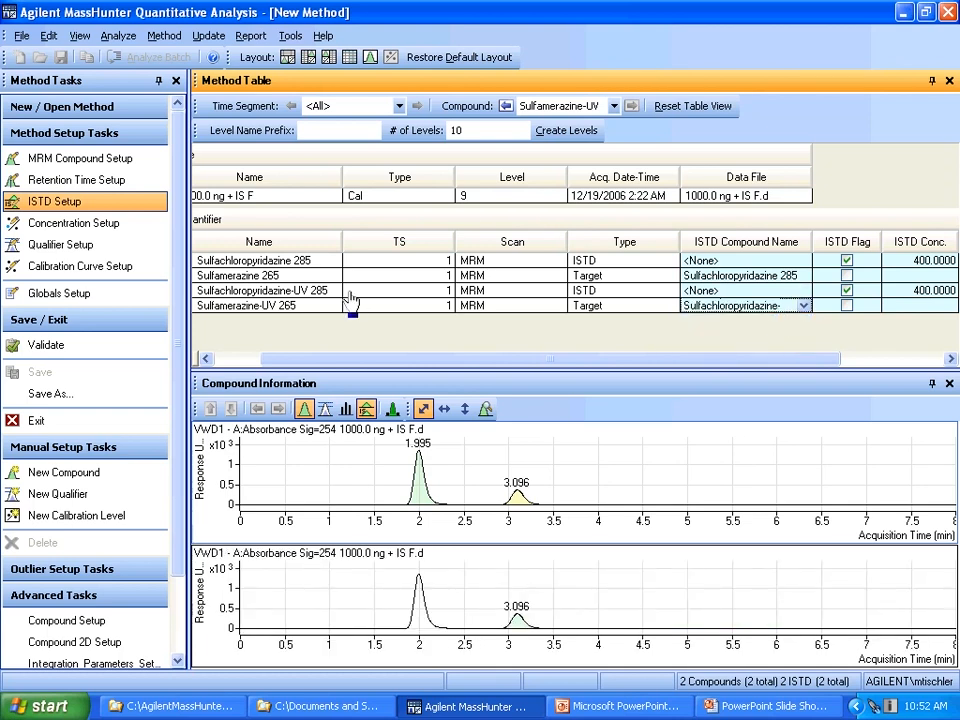
- In Concentration Setup, close the compound information pane and copy the calibration levels of Sulfamerazine 265 to Sulfamerazine-UV 265
{"action": "left_click", "coordinate": [730, 305]}
{"action": "left_click", "coordinate": [100, 223]}
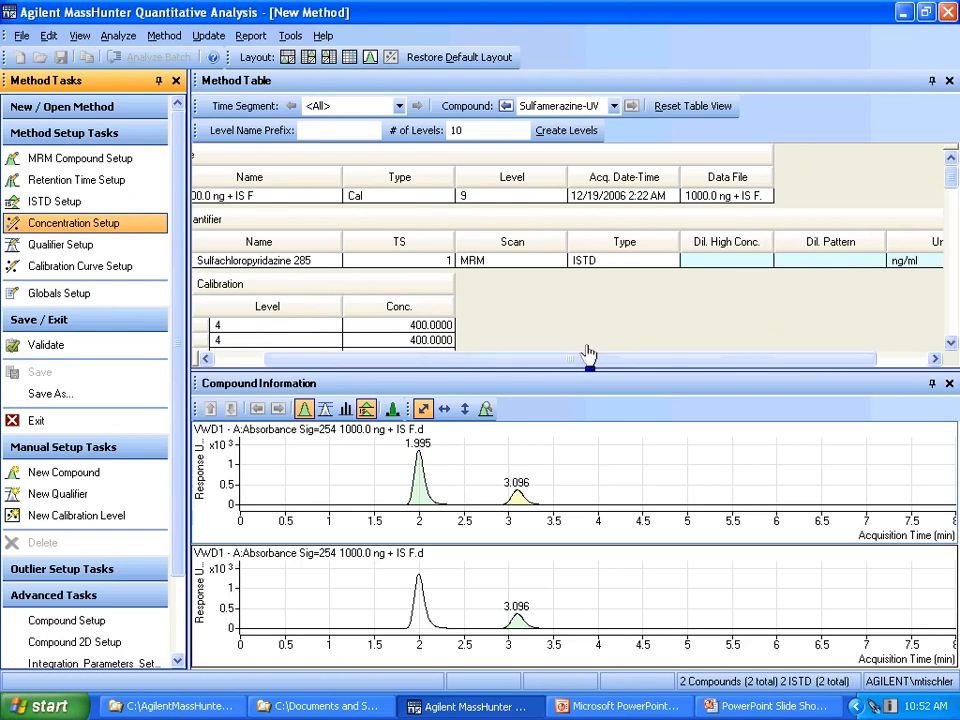
{"action": "left_click", "coordinate": [949, 384]}
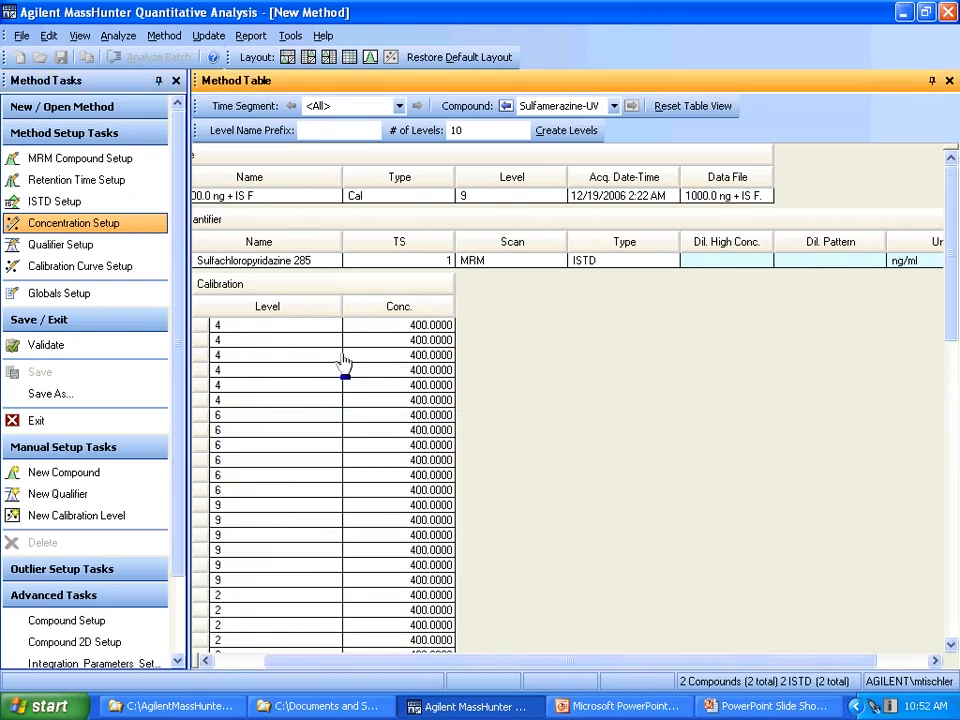
{"action": "left_click_drag", "start_coordinate": [951, 255], "coordinate": [952, 600]}
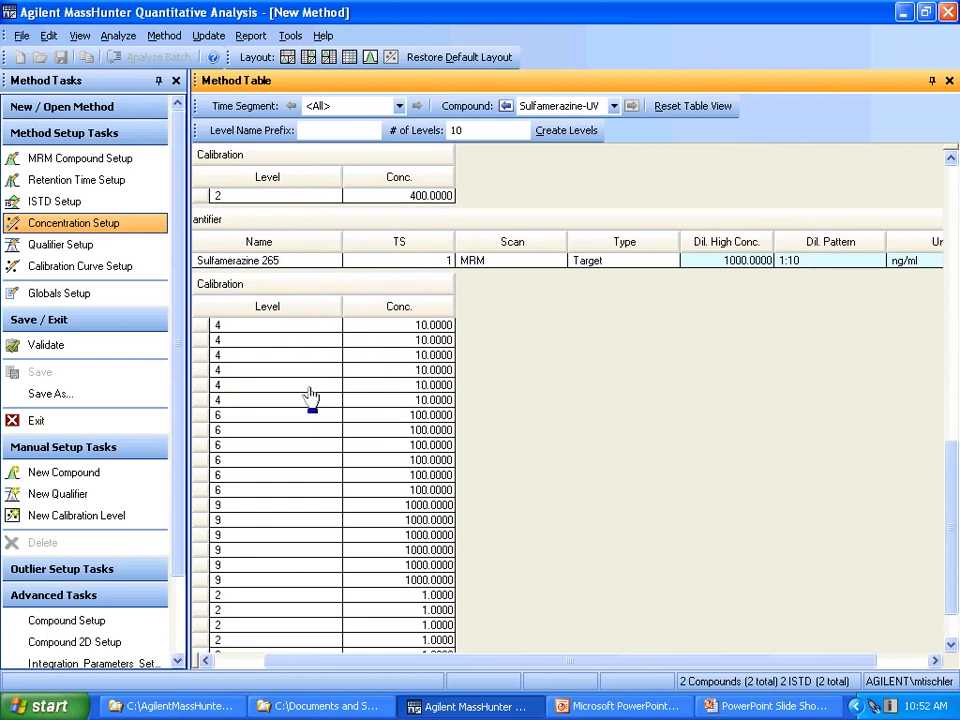
{"action": "left_click_drag", "start_coordinate": [945, 522], "coordinate": [945, 611]}
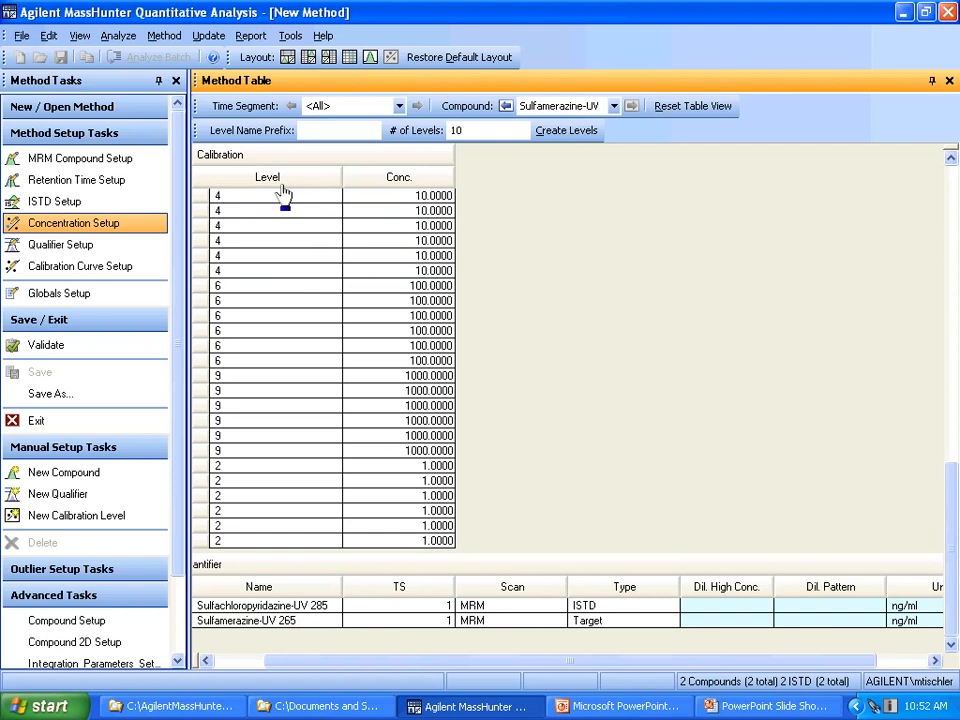
{"action": "right_click", "coordinate": [289, 290]}
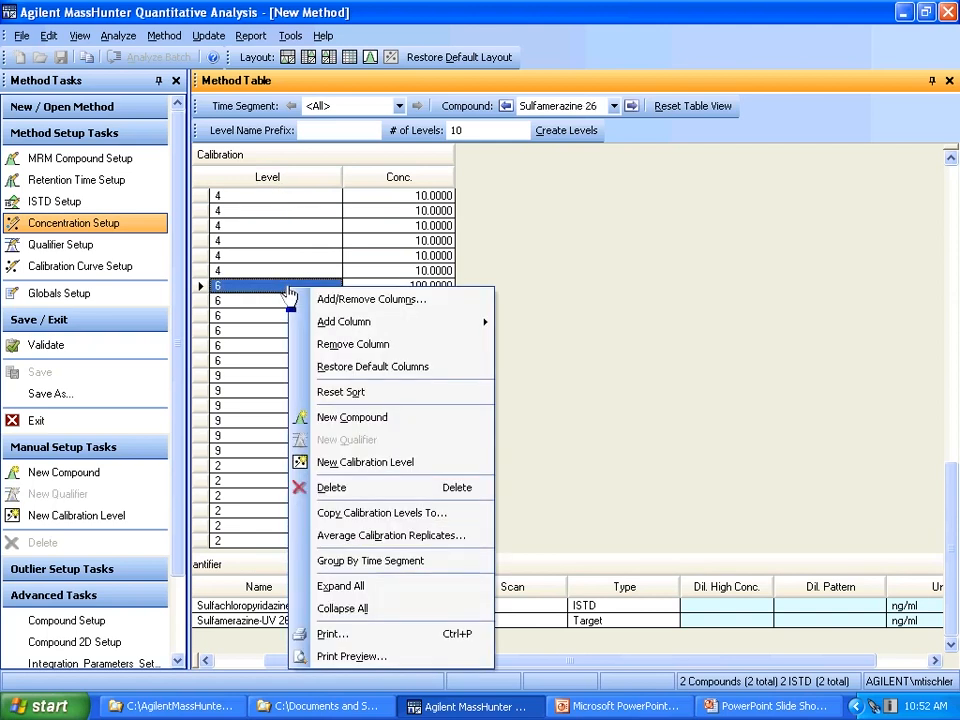
{"action": "left_click", "coordinate": [389, 514]}
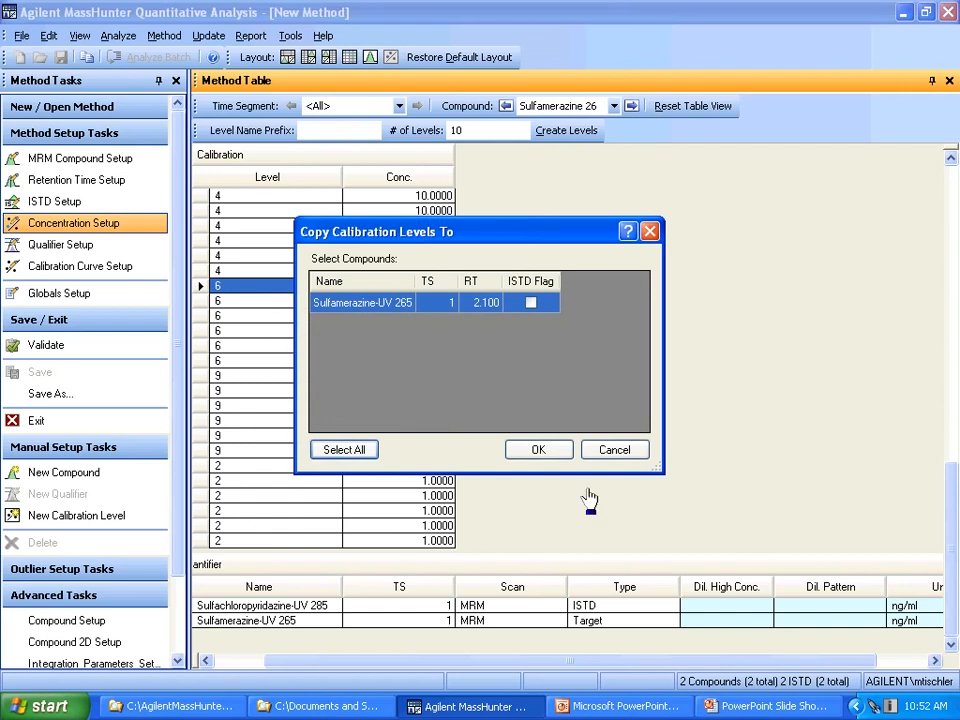
{"action": "left_click", "coordinate": [553, 453]}
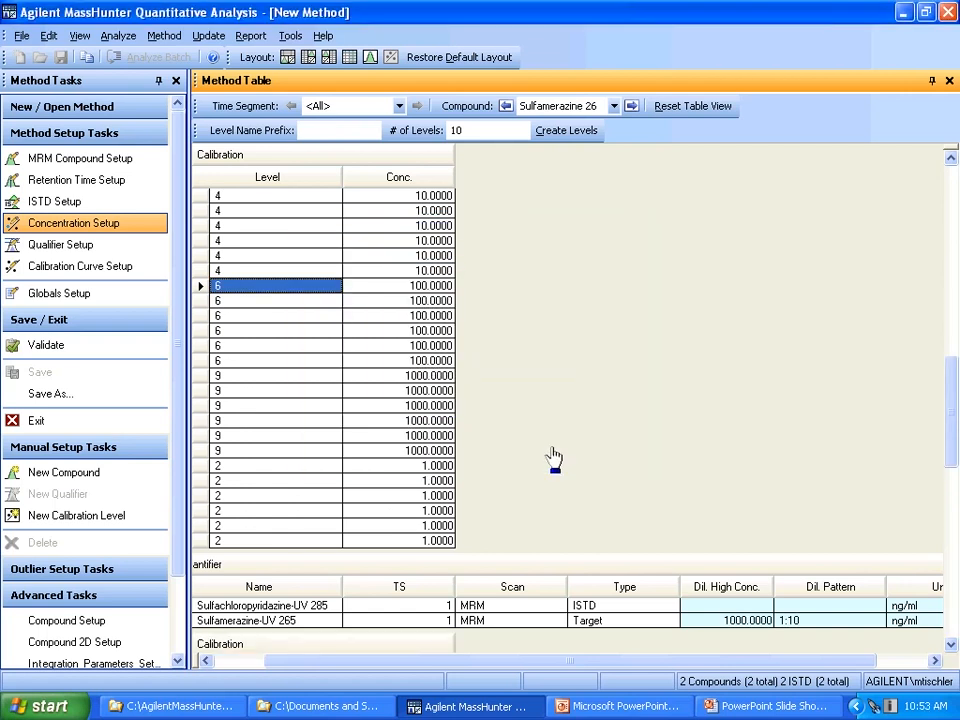
- Review the compounds' qualifier settings and their curve fit settings in Calibration Curve Setup
{"action": "left_click", "coordinate": [34, 252]}
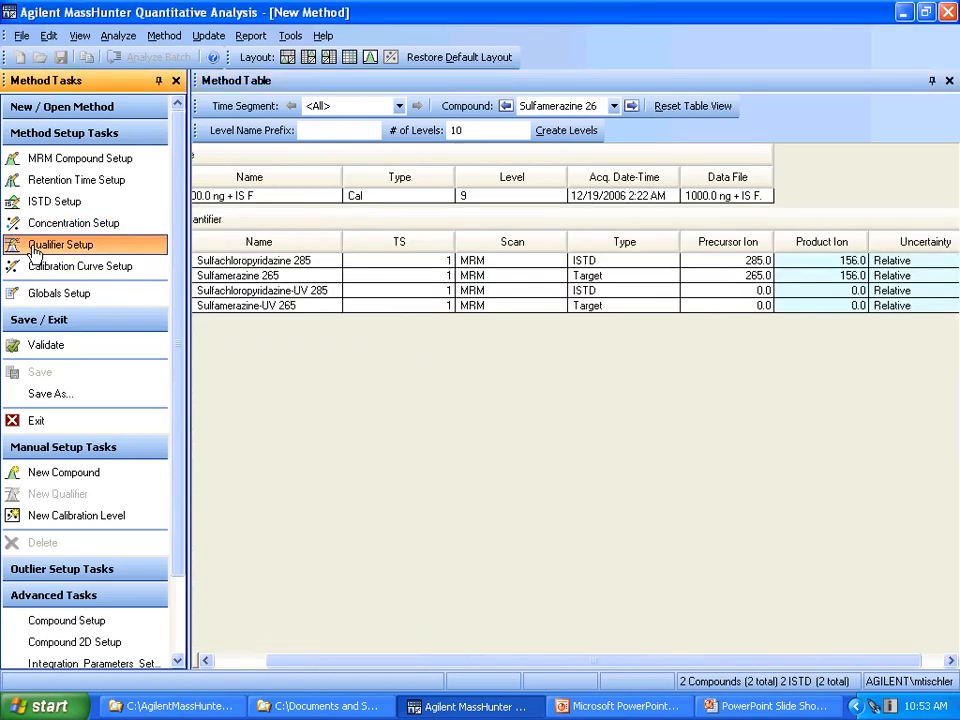
{"action": "left_click", "coordinate": [45, 268]}
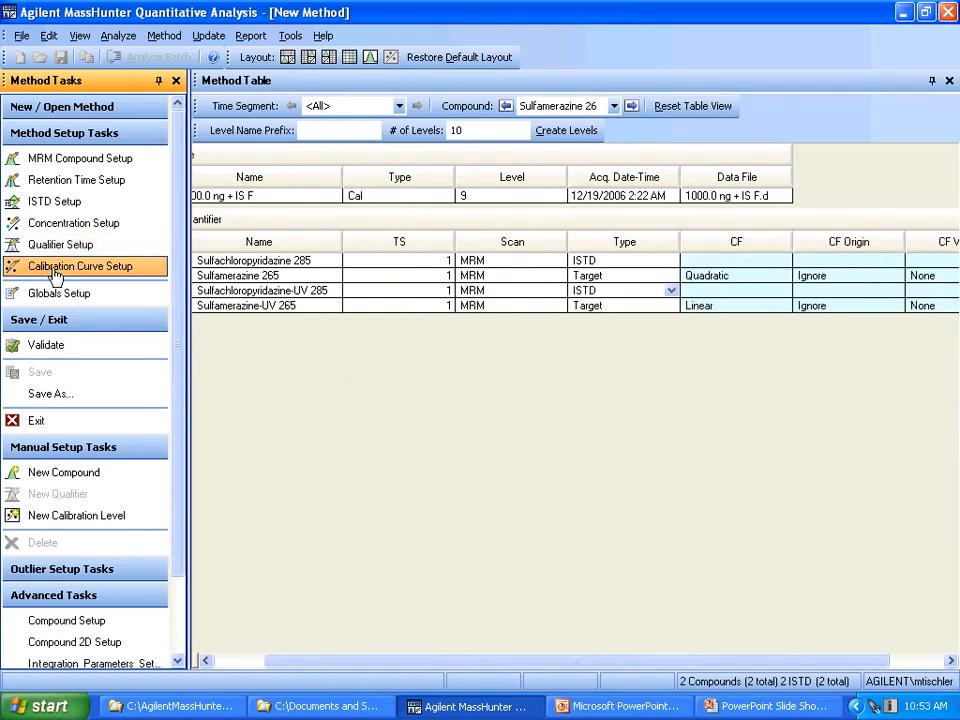
{"action": "left_click", "coordinate": [697, 278]}
{"action": "left_click", "coordinate": [250, 262]}
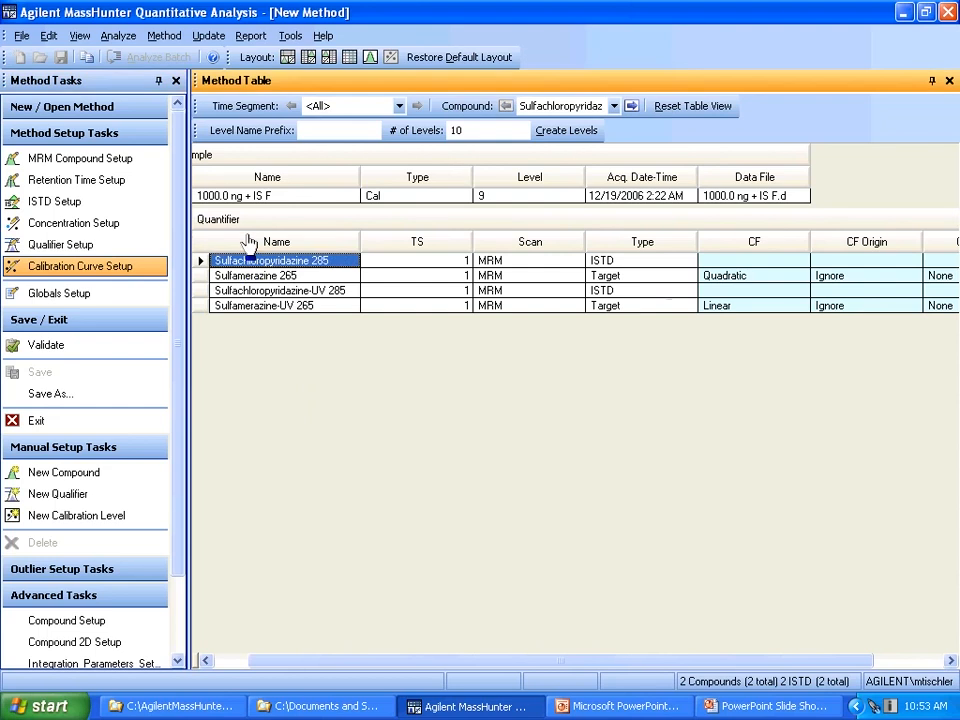
- Shift the retention times of Sulfachloropyridazine-UV 285 and Sulfamerazine-UV 265 by an absolute -.1 min
{"action": "left_click", "coordinate": [268, 290]}
{"action": "left_click", "coordinate": [207, 37]}
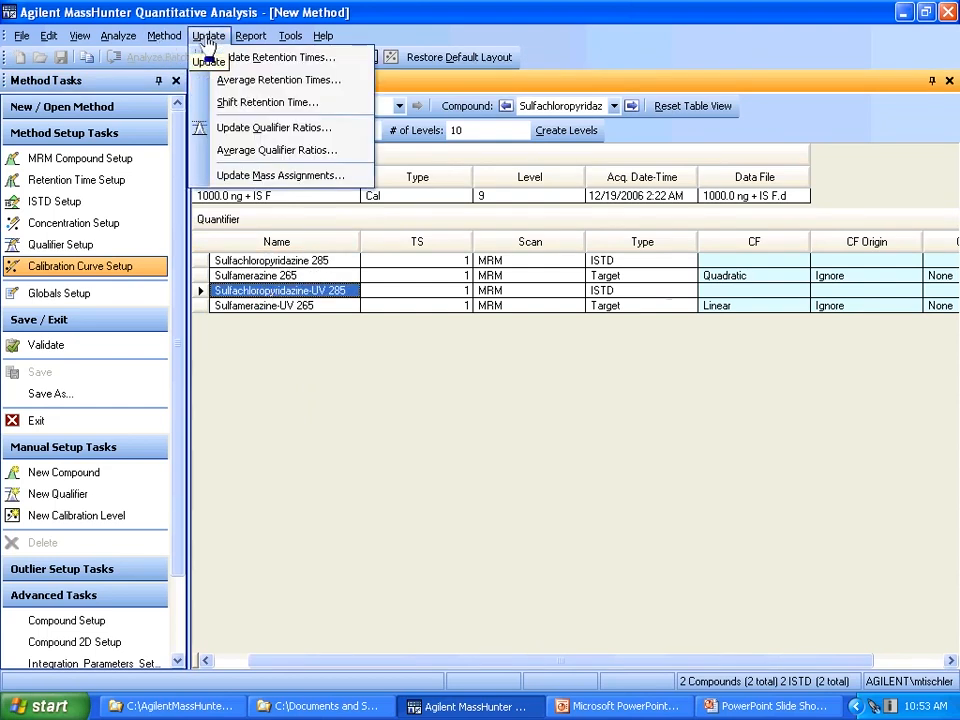
{"action": "left_click", "coordinate": [254, 104]}
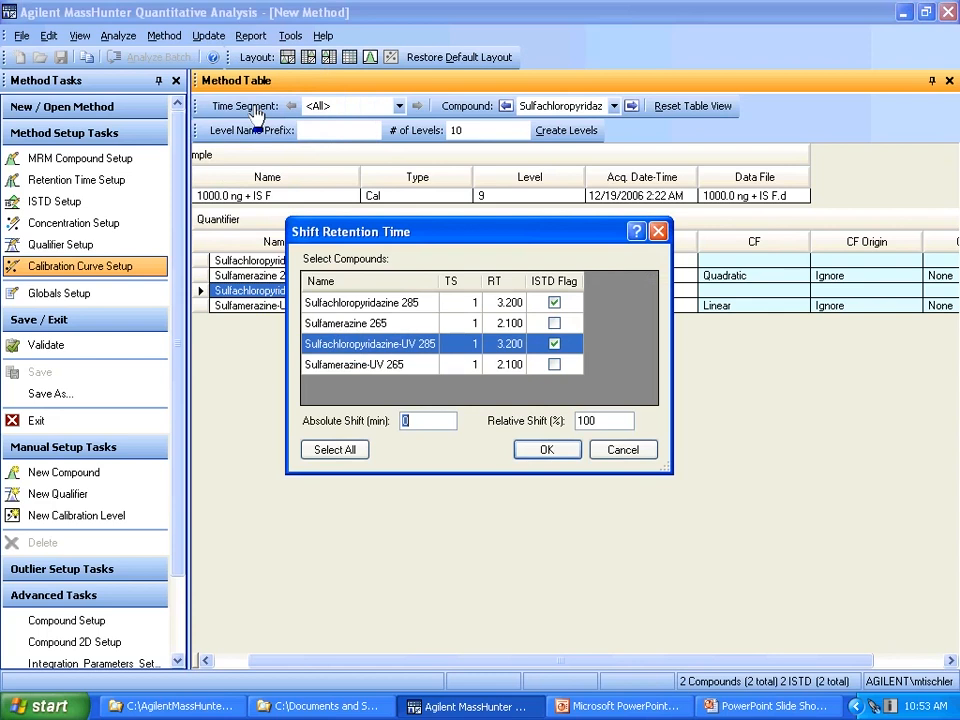
{"action": "left_click", "coordinate": [407, 366], "text": "ctrl"}
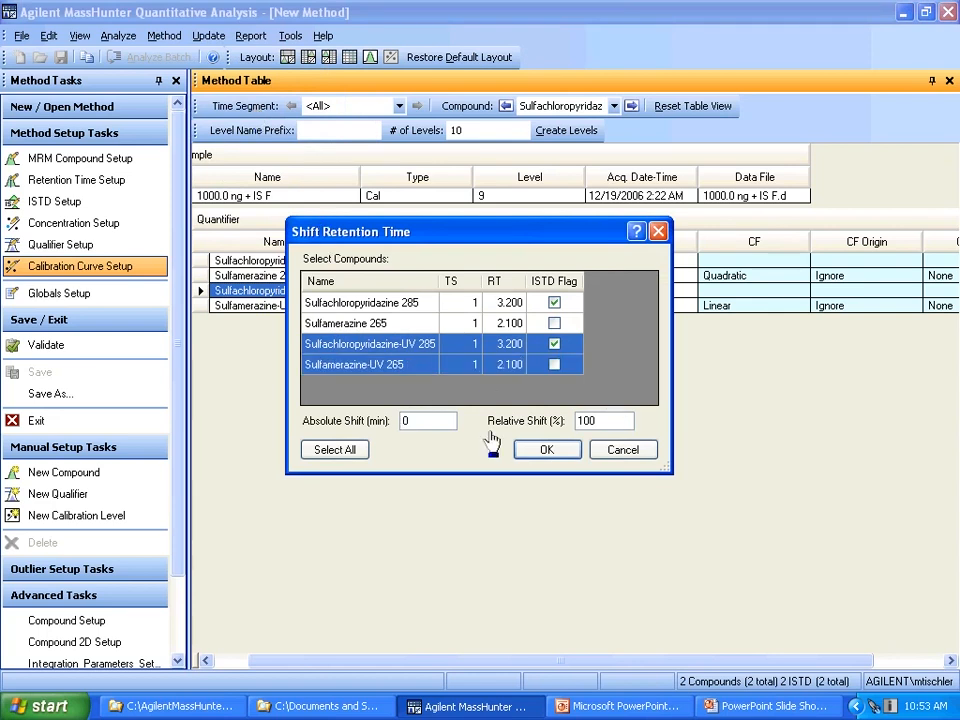
{"action": "left_click", "coordinate": [423, 421]}
{"action": "type", "text": "-.1"}
{"action": "left_click", "coordinate": [548, 450]}
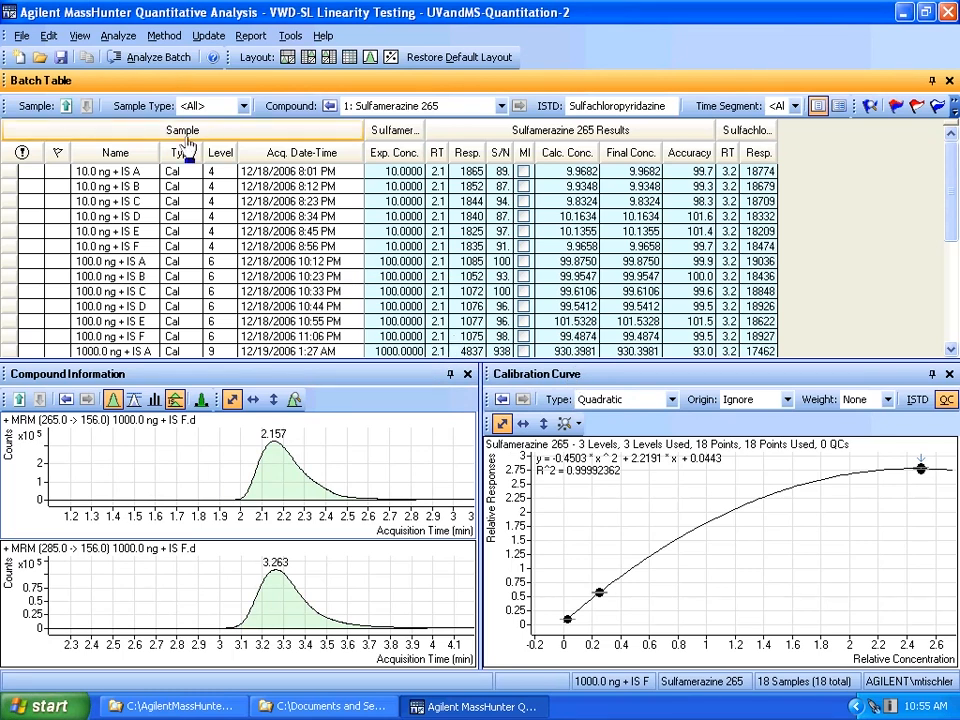
- In the analyzed batch, compare the results and calibration curves of Sulfamerazine-UV 265 and Sulfamerazine 265
{"action": "left_click", "coordinate": [329, 107]}
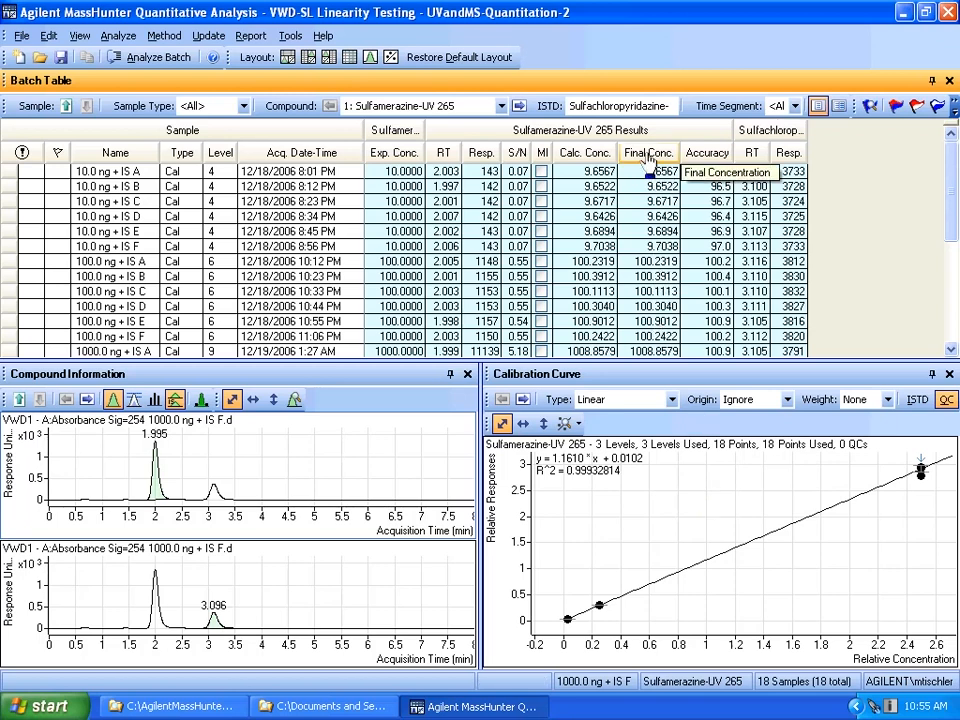
{"action": "left_click", "coordinate": [519, 107]}
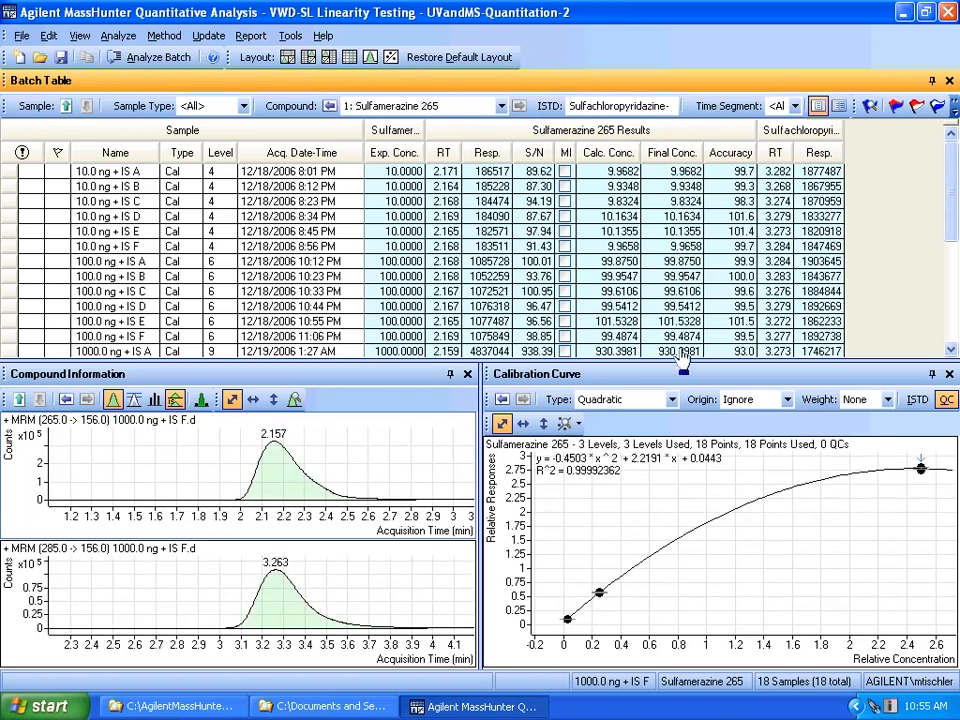